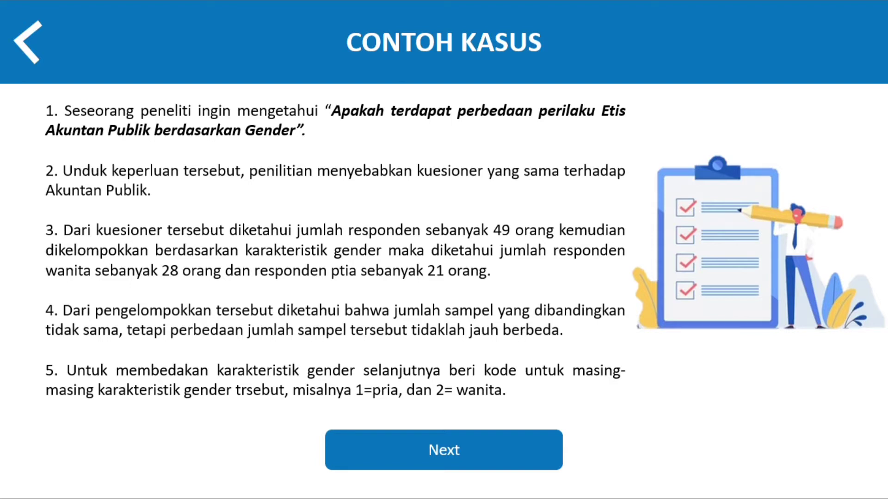
key(Right)
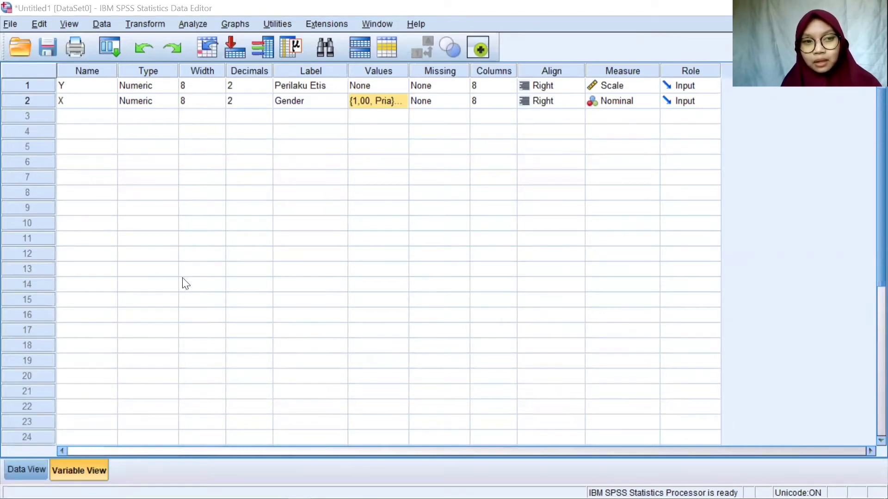
- Review the names and labels of the variables Y and X in the variable definitions
click(88, 470)
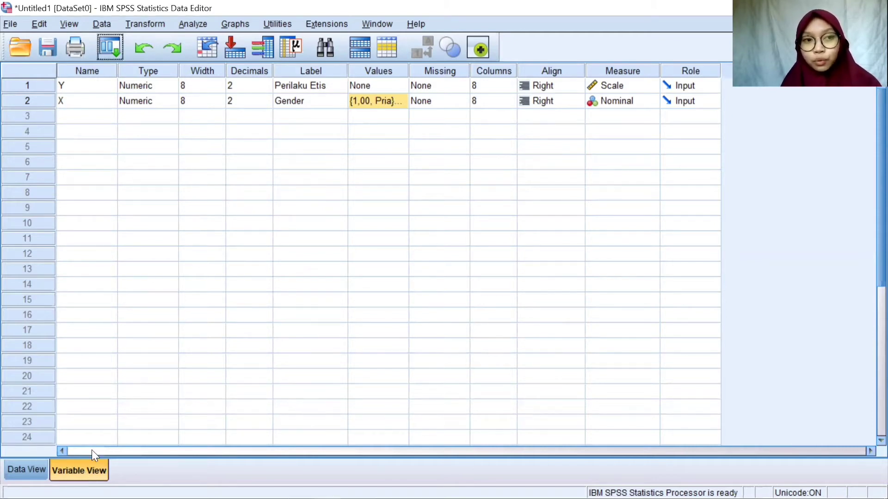
click(103, 88)
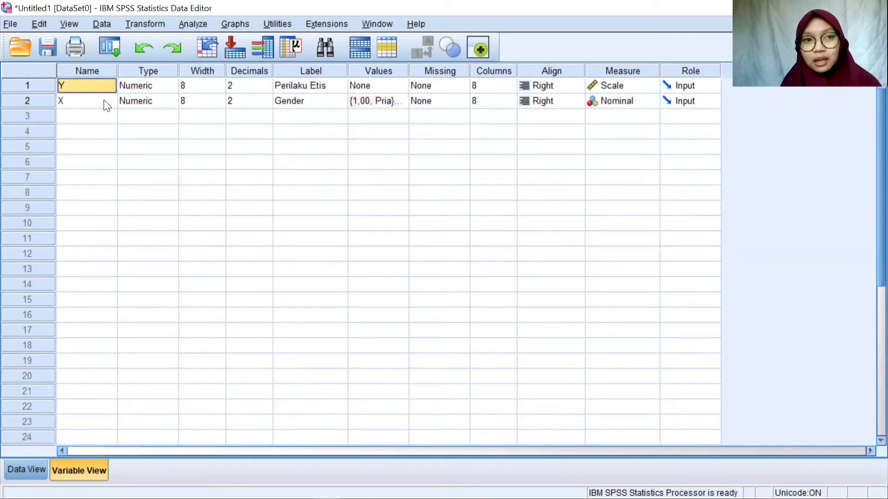
click(104, 104)
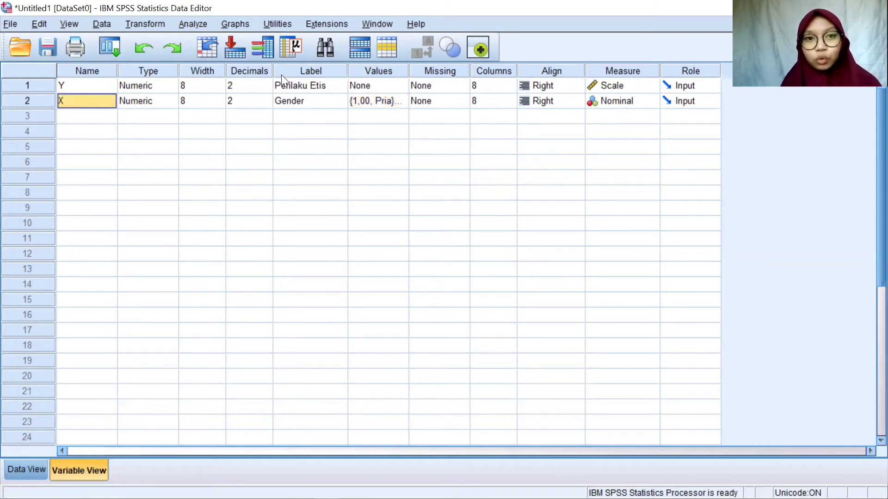
click(301, 87)
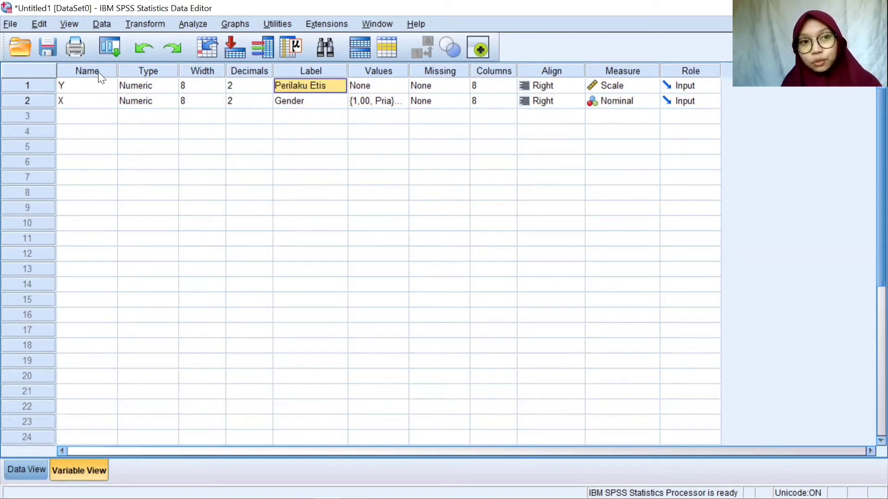
click(82, 84)
click(286, 104)
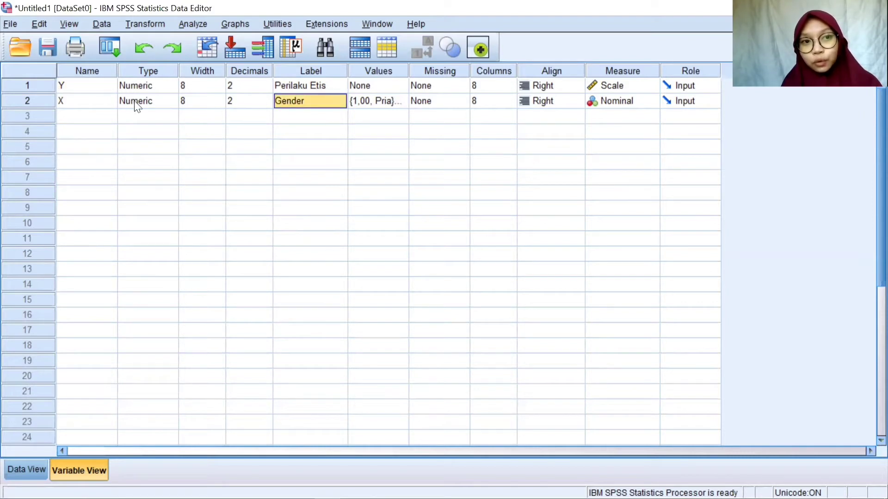
click(87, 104)
click(321, 93)
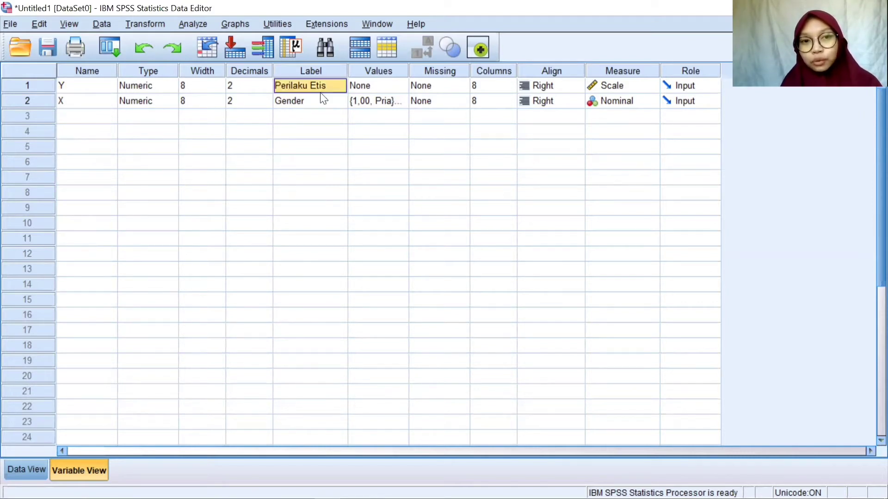
click(328, 102)
- Inspect the value labels defined for the Gender variable, including the entry for code 2, and close them with OK
click(380, 106)
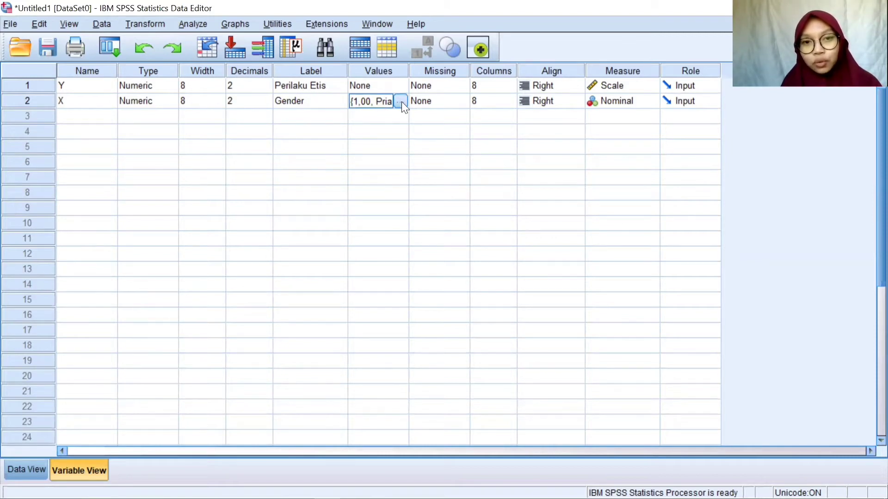
click(401, 102)
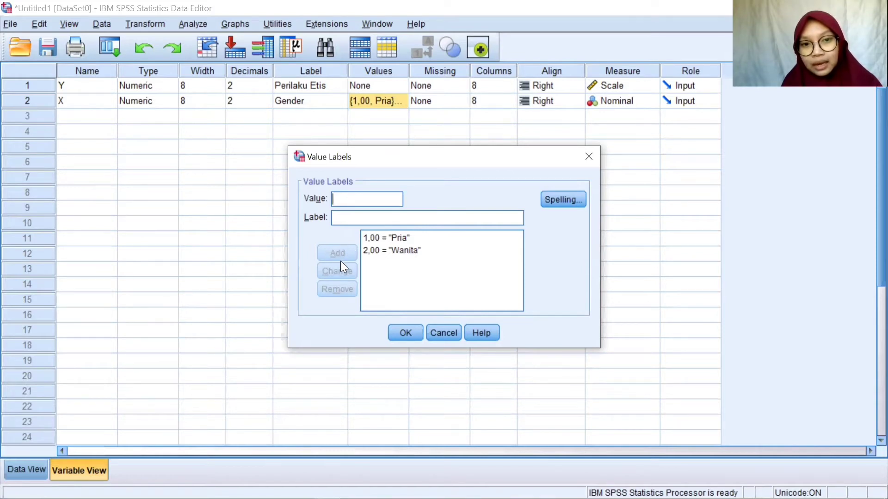
click(393, 249)
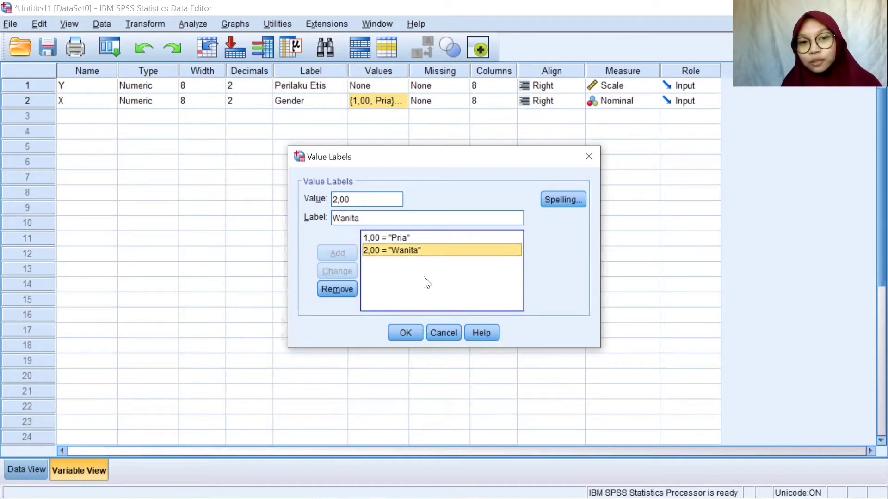
click(406, 333)
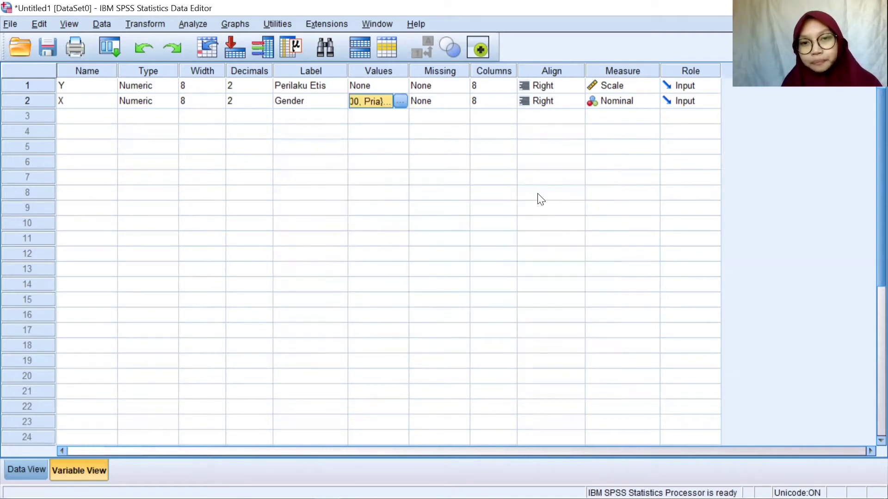
- Check the measurement level choices for Perilaku Etis and Gender, keeping the existing selections
click(616, 89)
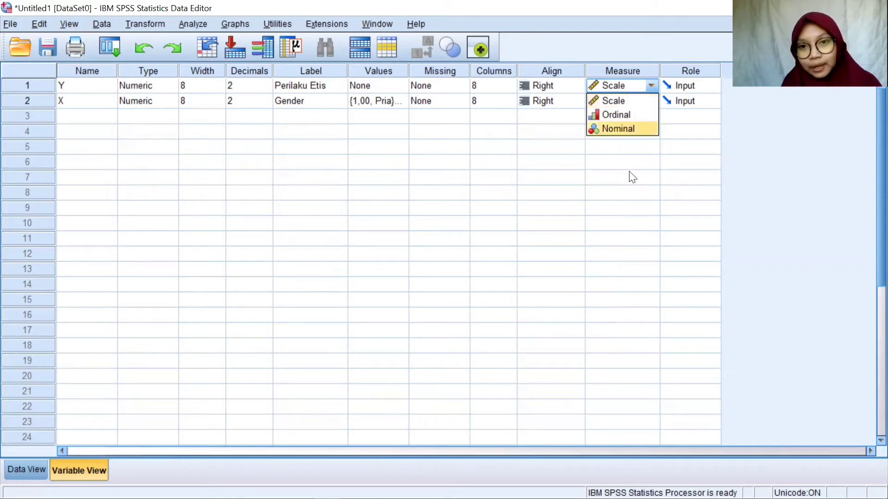
click(649, 83)
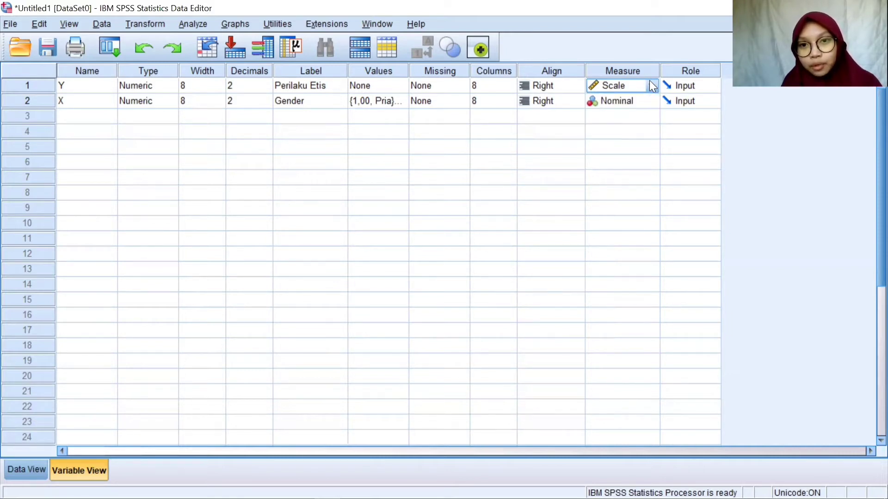
click(637, 103)
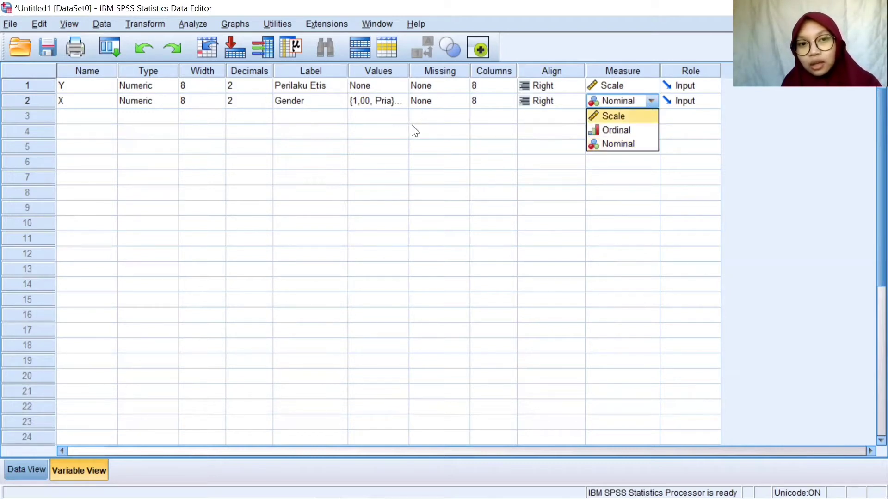
click(637, 177)
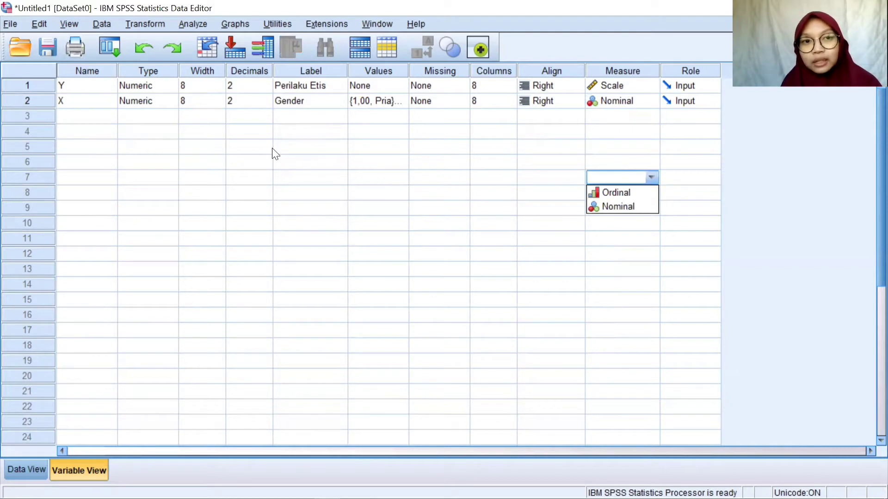
- Set the number of decimals to 0 for both variables, Y and X
click(254, 86)
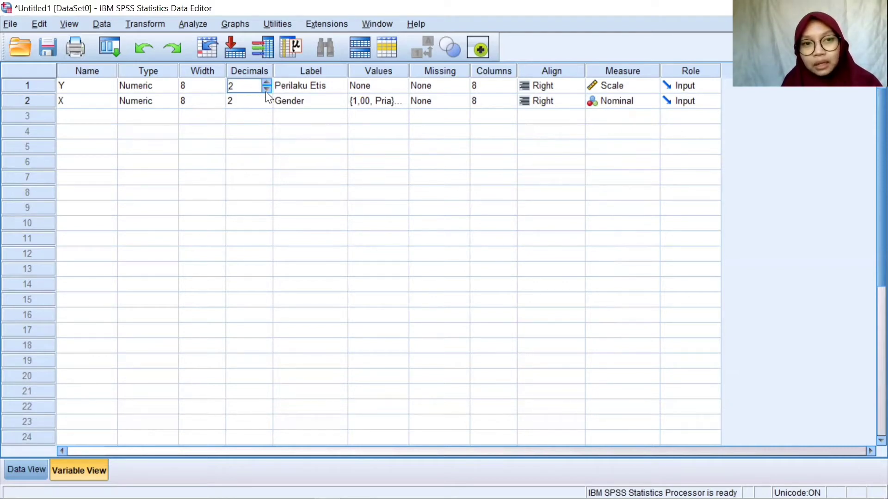
click(268, 90)
click(268, 90)
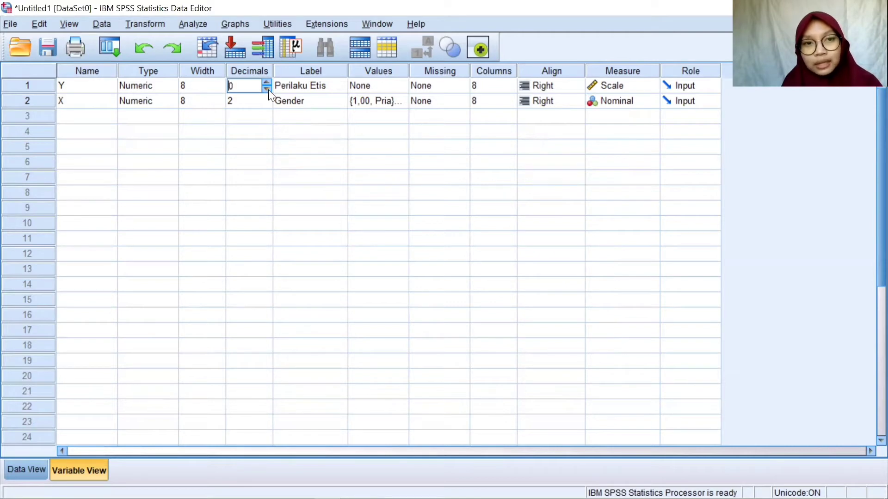
click(261, 100)
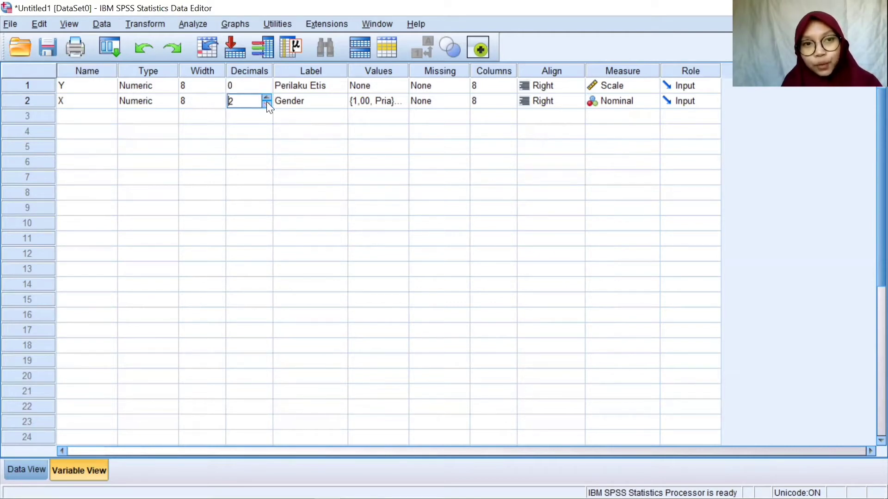
click(267, 101)
click(266, 101)
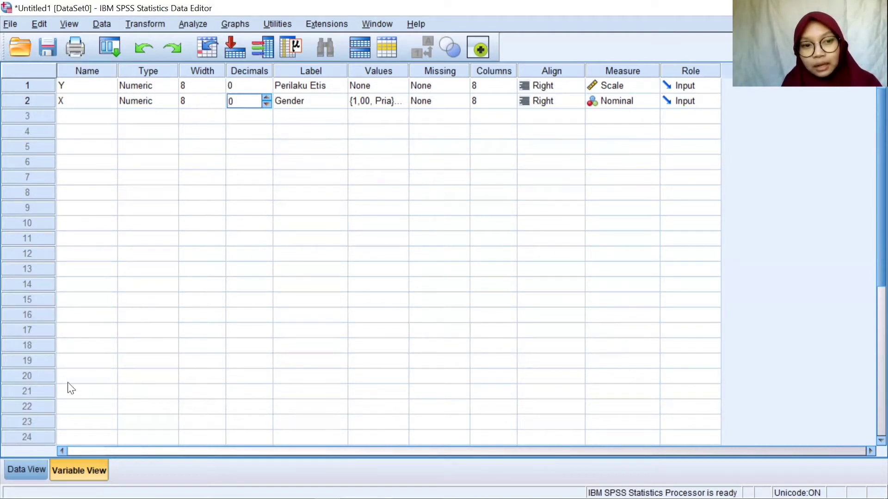
- Show the data values and look through the Y column from the first case to the last
click(25, 470)
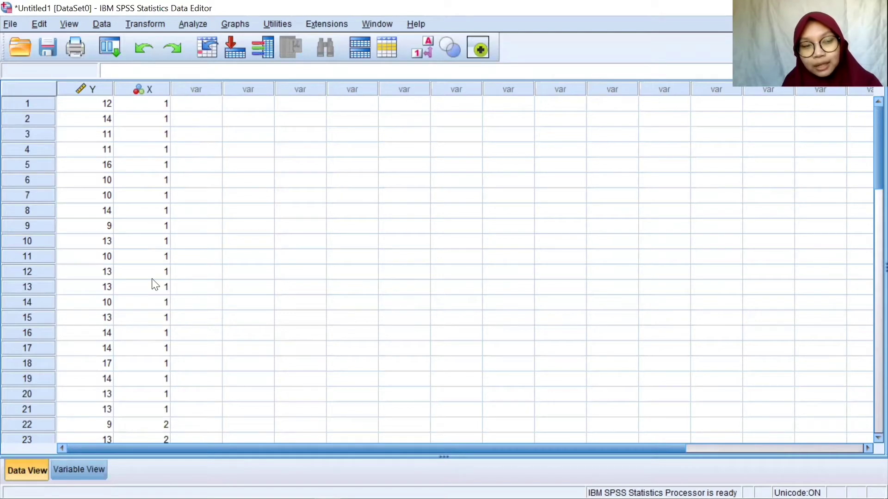
click(107, 110)
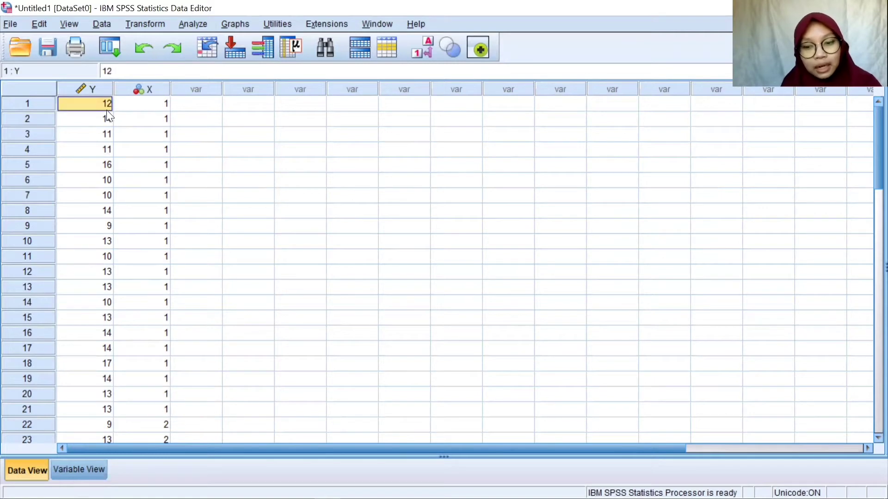
key(Down)
key(Down)
key(Down)
key(Down)
key(Down)
key(Down)
key(Down)
key(Down)
key(Down)
key(Down)
key(Down)
key(Down)
key(Down)
key(Down)
key(Down)
key(Down)
key(Down)
key(Down)
key(Down)
key(Down)
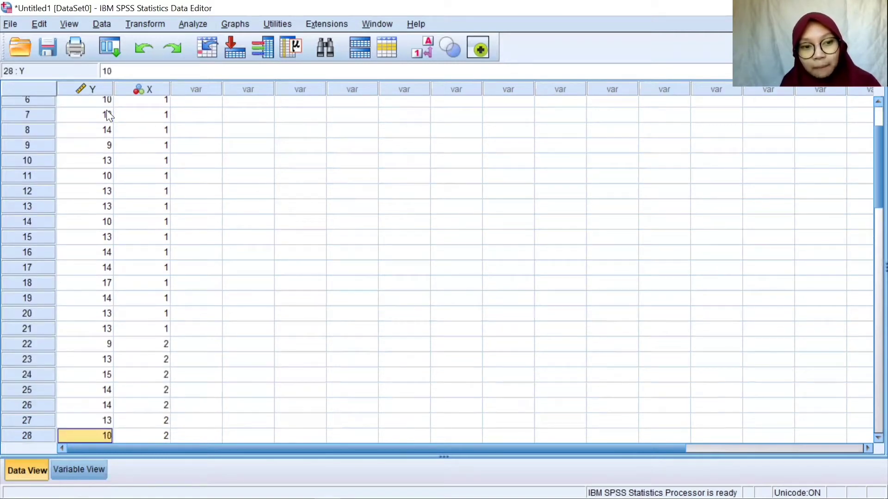
key(Down)
key(Down)
key(Down)
key(Down)
key(Down)
key(Down)
key(Down)
key(Down)
key(Down)
key(Down)
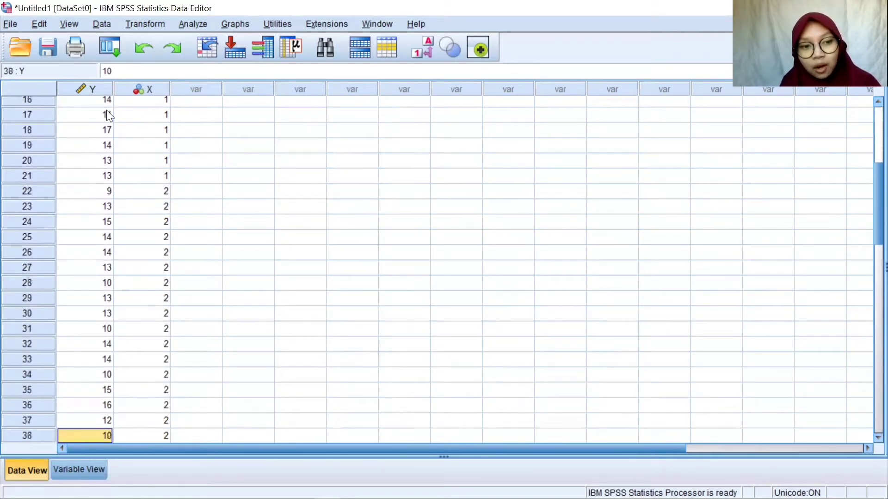
key(Down)
key(Down)
key(Down)
key(Down)
key(Down)
key(Down)
key(Down)
key(Down)
key(Down)
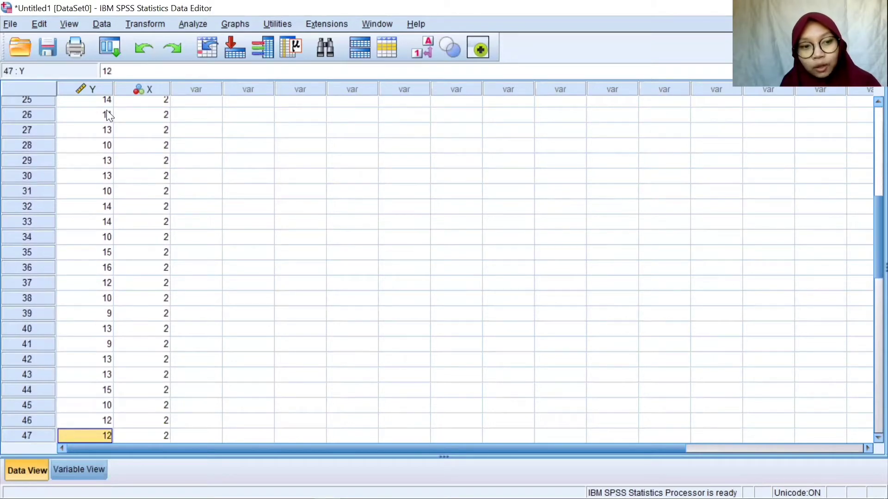
key(Down)
key(Down)
key(Down)
key(Down)
key(Up)
key(Up)
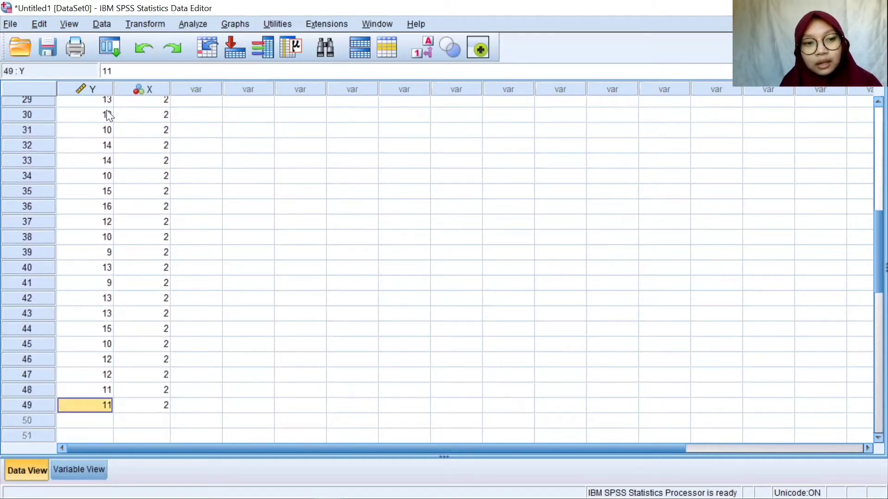
key(Up)
key(Up)
key(Down)
key(Down)
- Examine the gender codes in the X column from the last case back up to the first
key(Right)
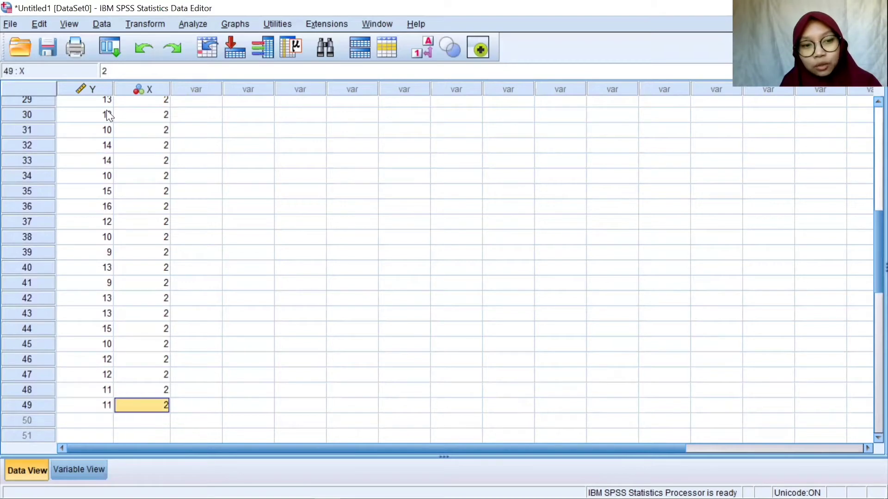
key(Up)
key(Up)
key(Up)
key(Up)
key(Up)
key(Up)
key(Up)
key(Up)
key(Up)
key(Up)
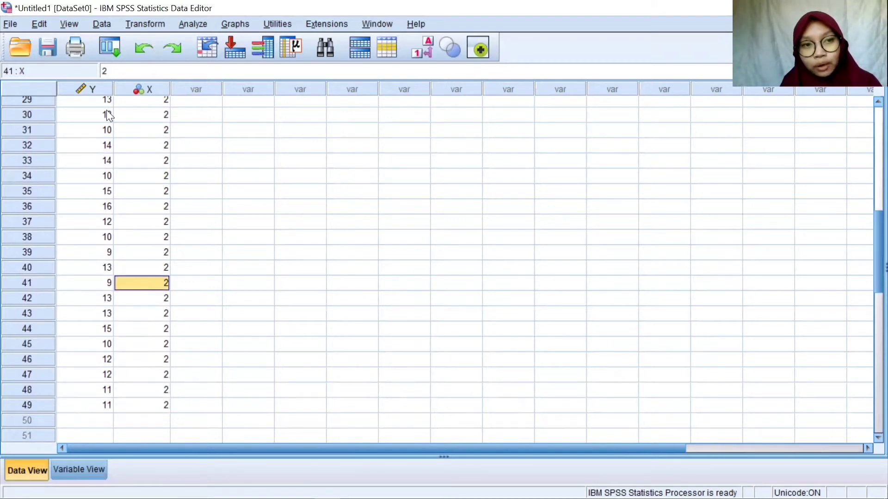
key(Up)
key(Up)
key(Up)
key(Up)
key(Up)
key(Up)
key(Up)
key(Up)
key(Up)
key(Up)
key(Up)
key(Up)
key(Up)
key(Up)
key(Up)
key(Up)
key(Up)
key(Up)
key(Up)
key(Up)
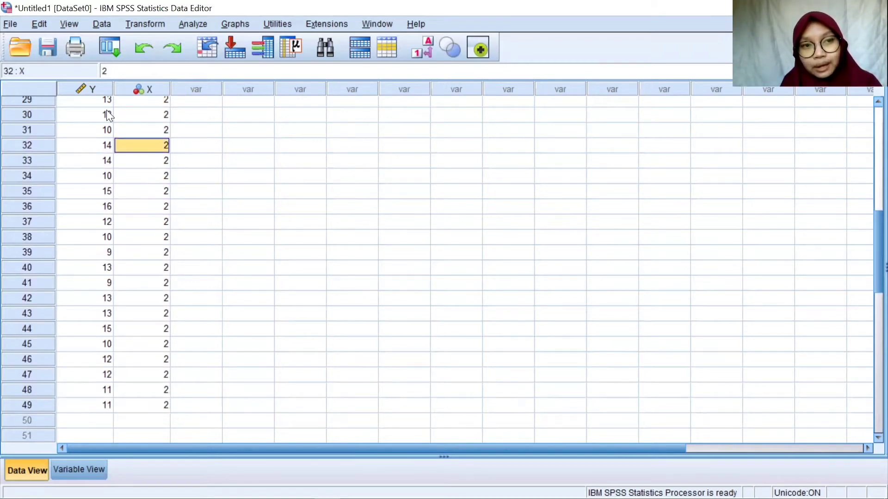
key(Up)
key(Up)
key(Up)
key(Up)
key(Up)
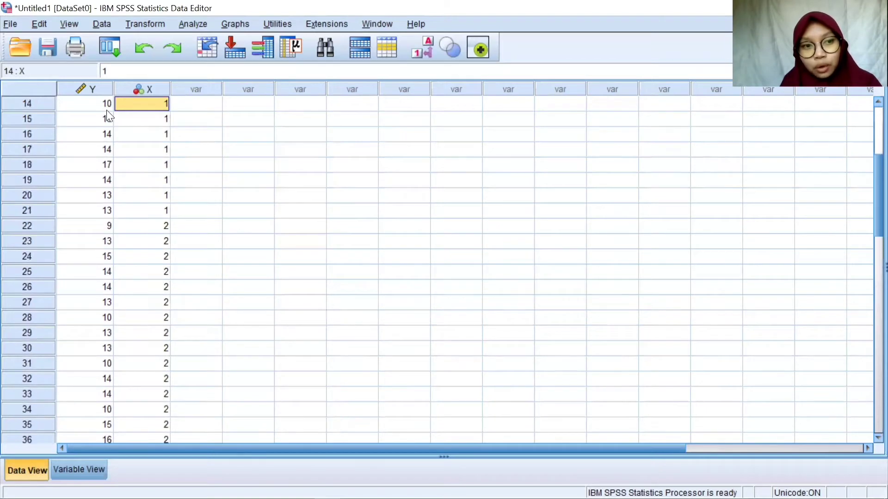
key(Down)
key(Down)
key(Down)
key(Down)
key(Down)
key(Down)
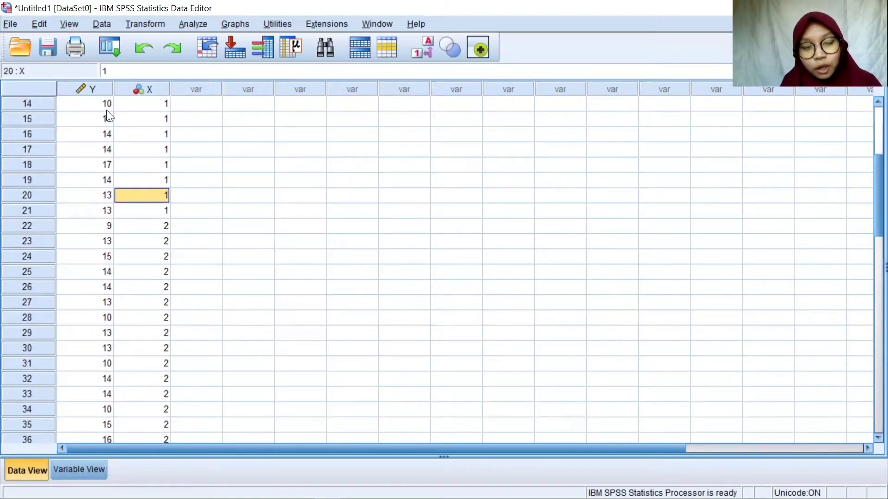
key(Down)
key(Up)
key(Up)
key(Up)
key(Up)
key(Up)
key(Up)
key(Up)
key(Up)
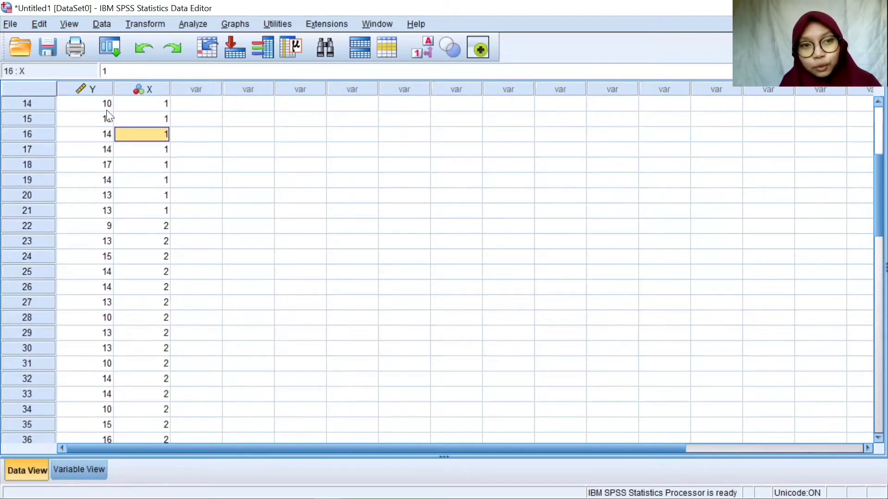
key(Up)
key(Up)
key(Up)
key(Up)
key(Up)
key(Up)
key(Up)
key(Up)
key(Up)
key(Up)
key(Up)
key(Up)
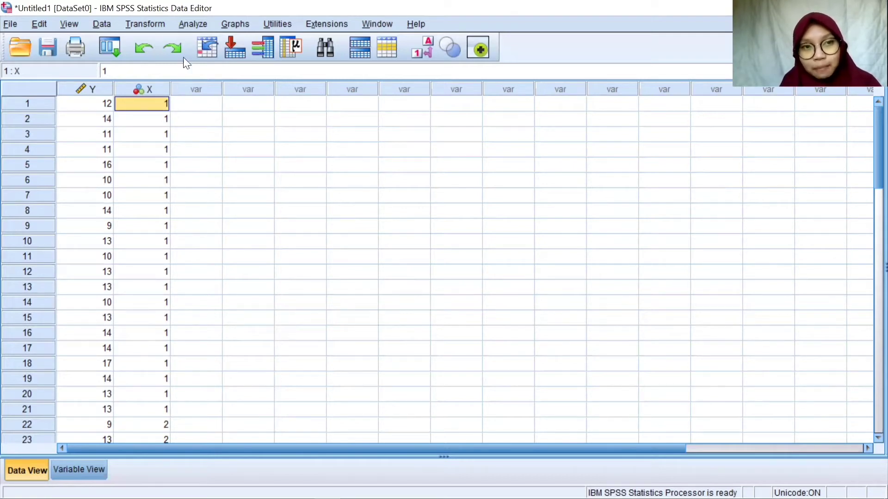
- Set up an Independent-Samples T Test with Perilaku Etis [Y] as the test variable and Gender [X] as the grouping variable
click(193, 23)
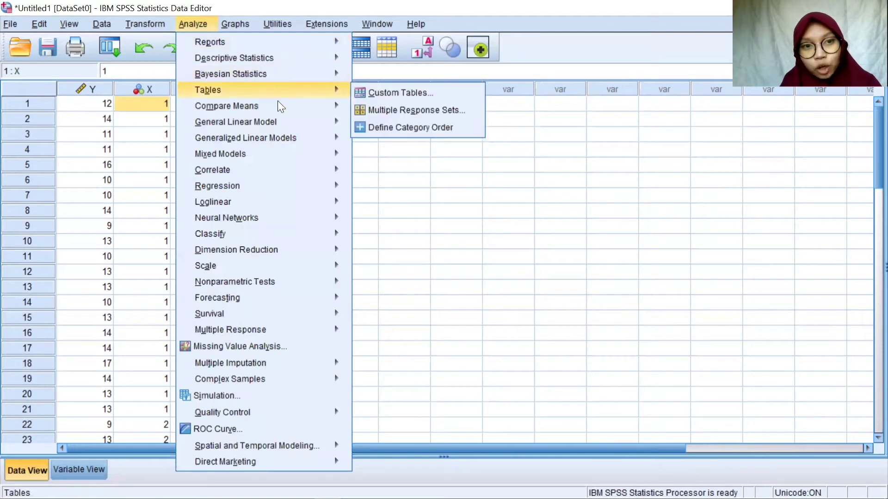
mouse_move(286, 106)
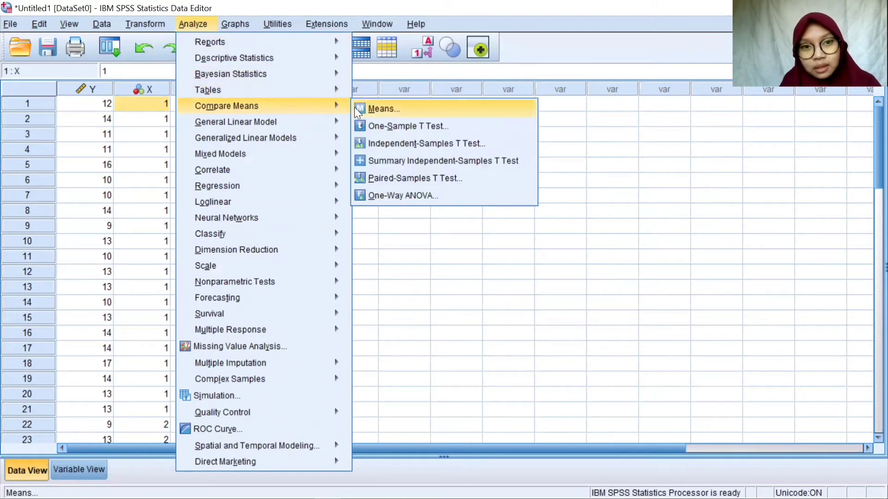
click(390, 142)
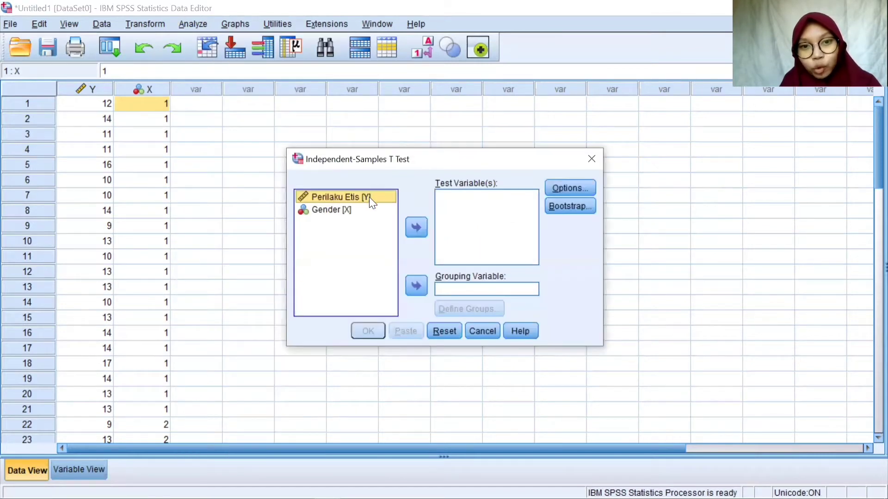
click(416, 225)
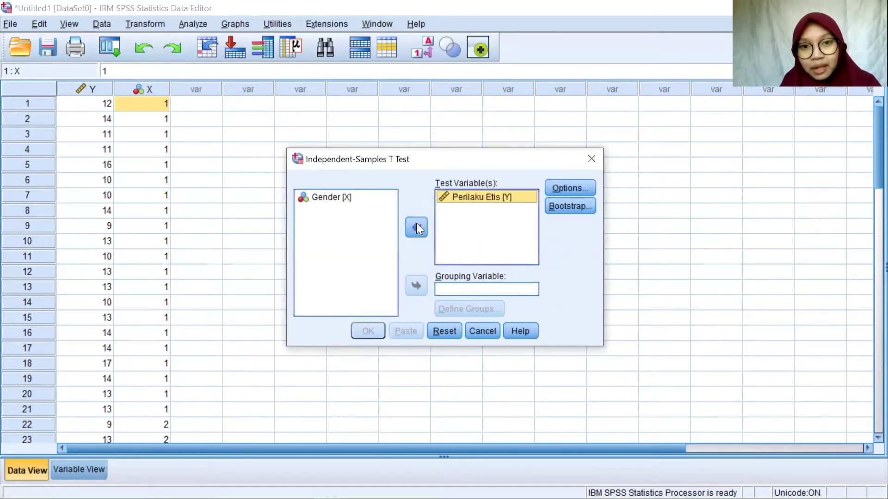
click(341, 196)
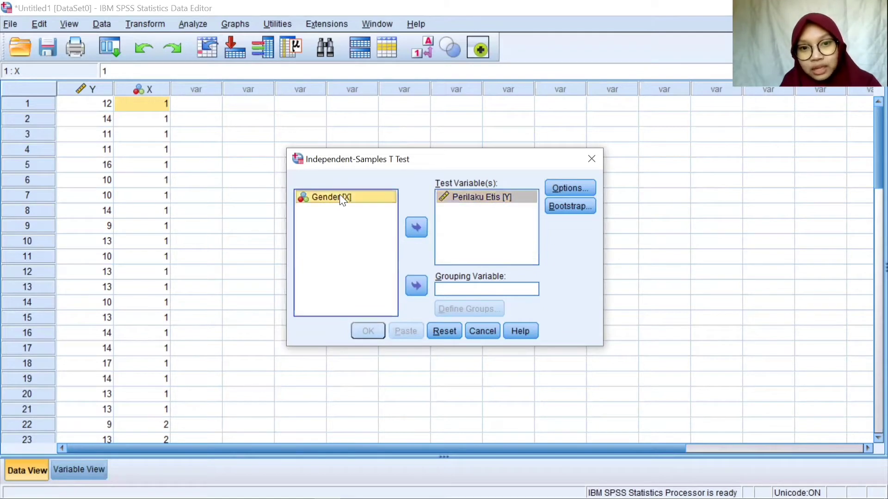
click(416, 286)
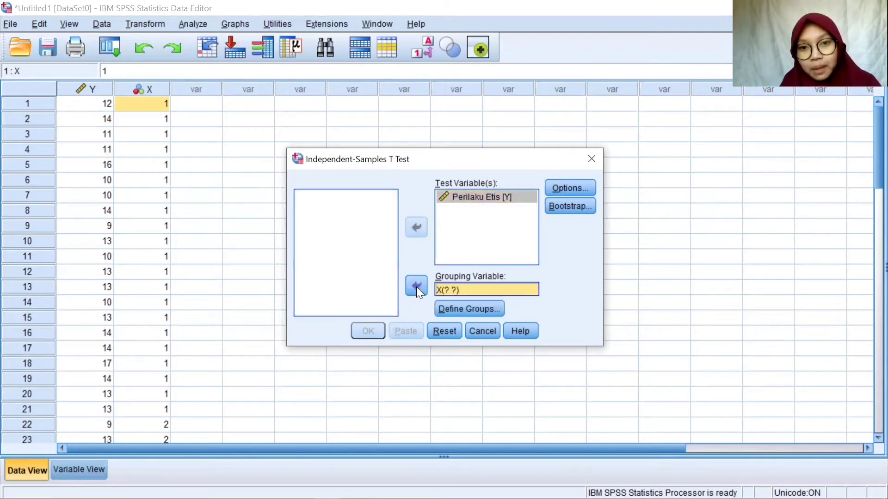
- Define the groups of the Gender grouping variable with the specified values 1 for Group 1 and 2 for Group 2
click(474, 308)
click(449, 234)
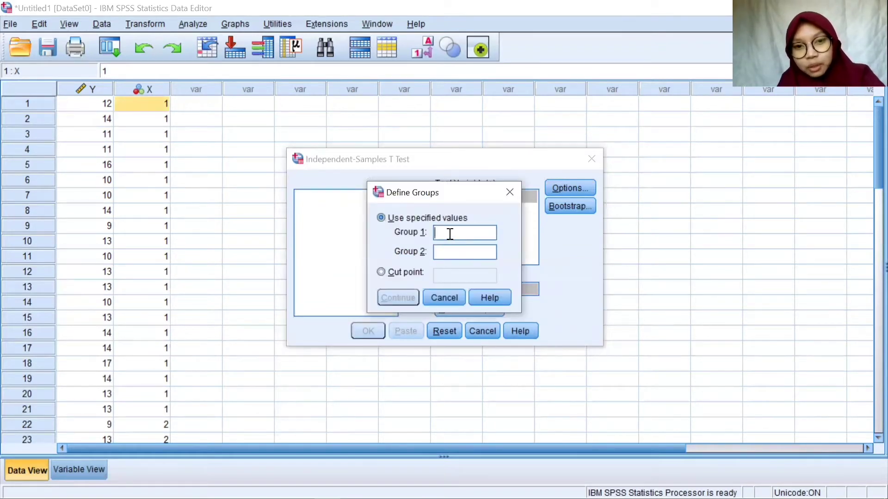
text(1)
click(448, 253)
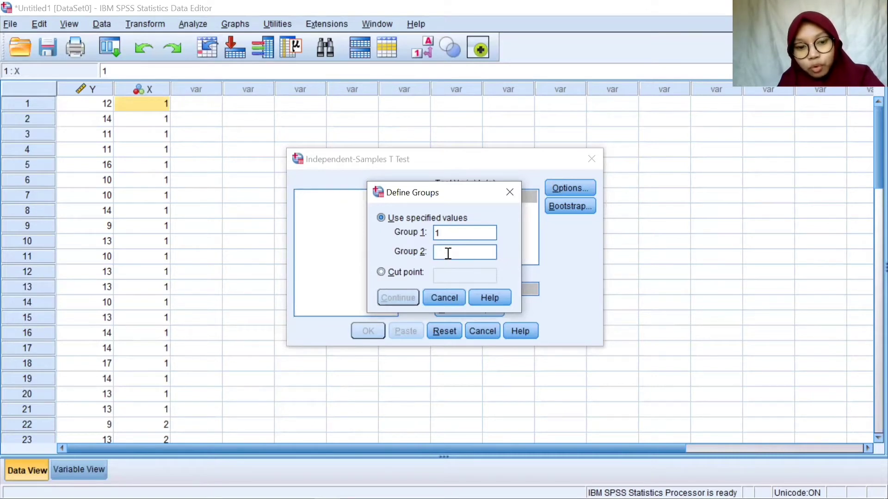
text(2)
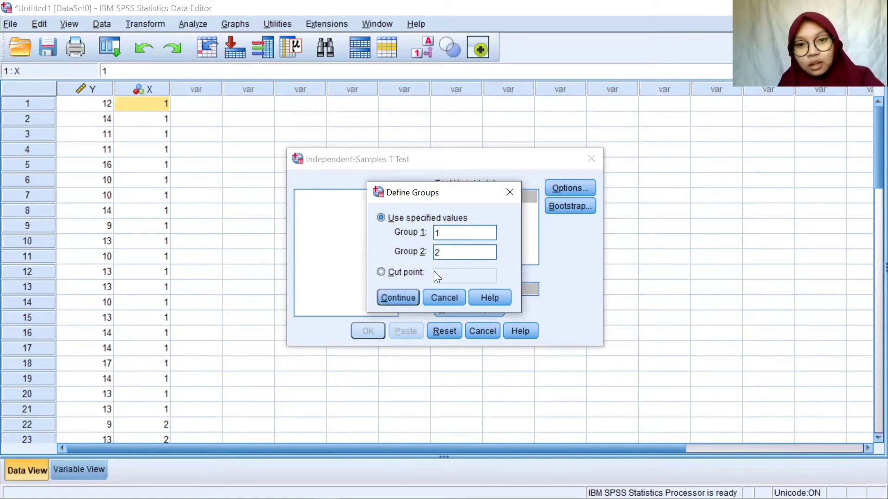
click(407, 298)
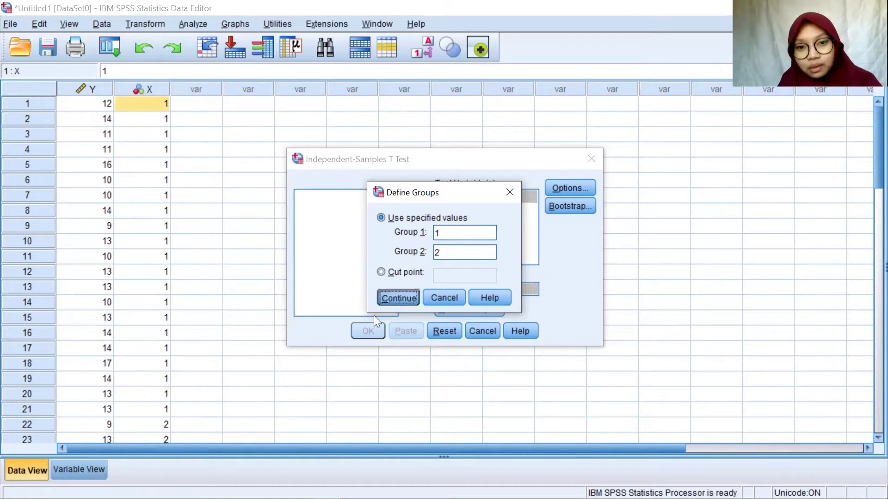
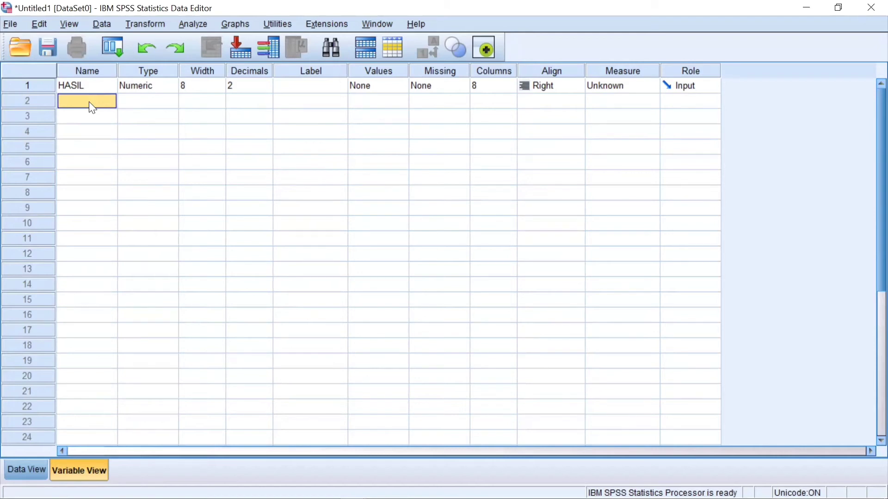
- Name the second variable KELAS, and label the HASIL variable HASIL BELAJAR STATISTIK and the KELAS variable KELAS
text(KELAS)
click(308, 86)
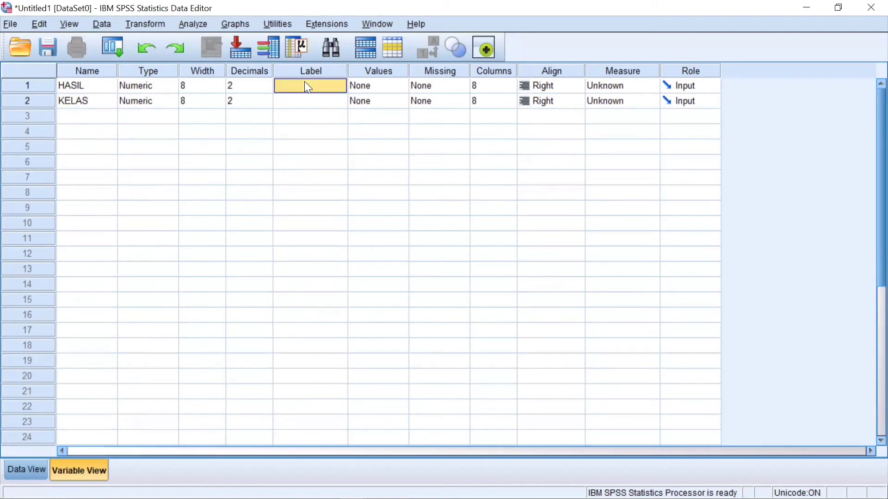
text(HASIL)
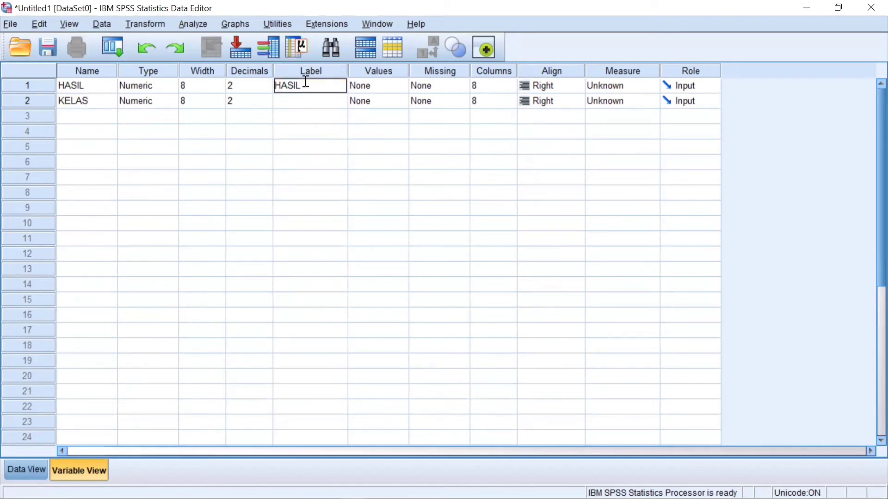
text( BELAJAR)
text( STAT)
text(ISTIK)
key(Return)
text(K)
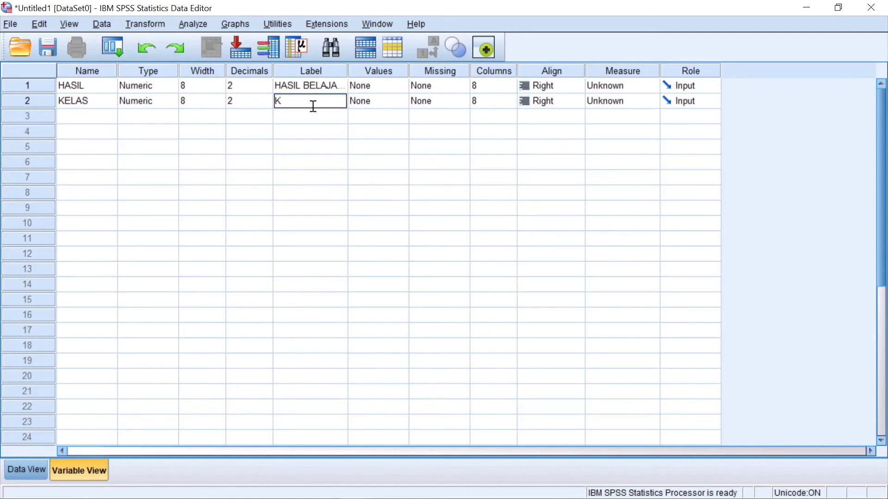
text(ELAS)
- Add a value label to the KELAS variable that defines value 1 as PMAT A
click(397, 104)
click(400, 100)
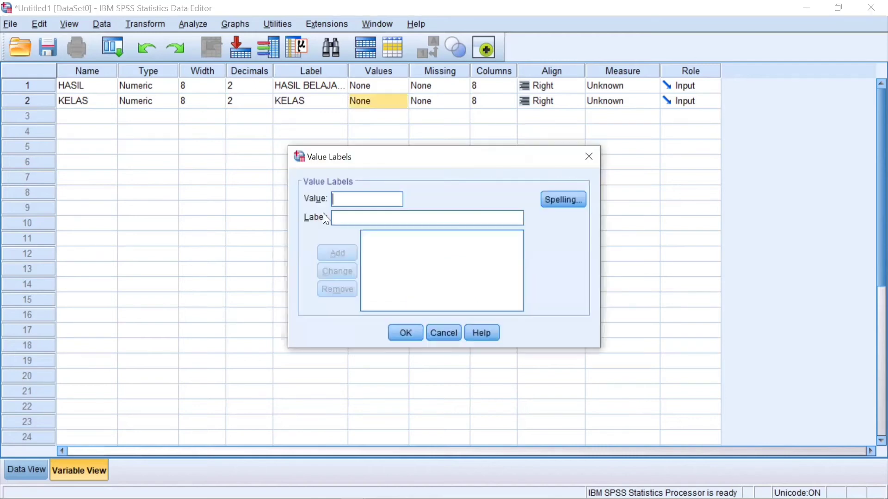
text(1)
click(346, 221)
text(pmat)
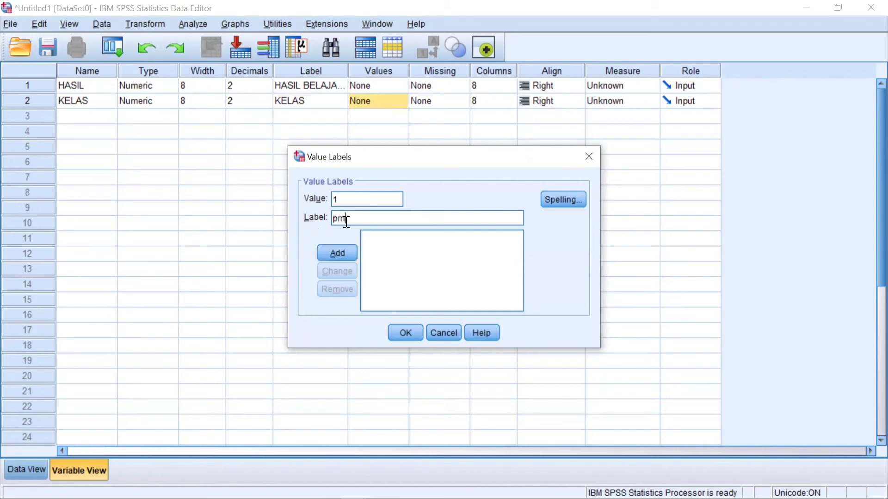
key(BackSpace)
key(BackSpace)
key(BackSpace)
key(BackSpace)
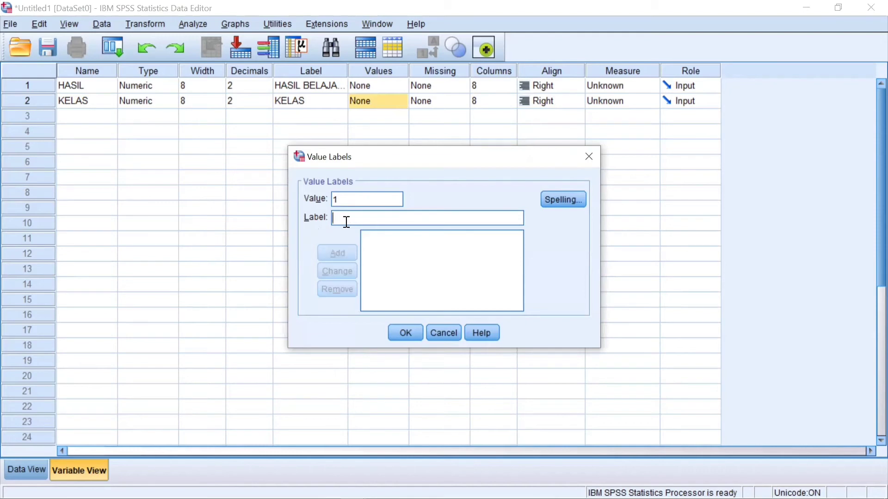
text(PMAT A)
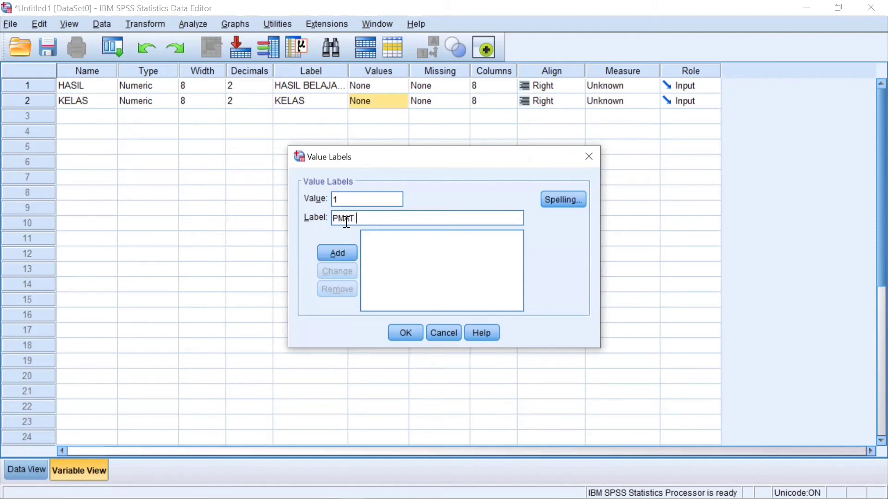
click(352, 255)
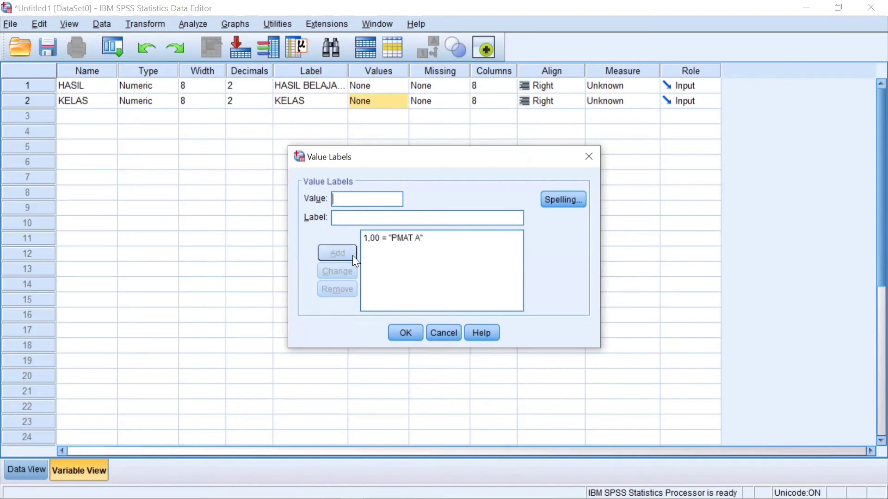
- Add a second KELAS value label defining 2 as PMAT B, and accept the value labels
text(2)
click(344, 217)
text(PMAT B)
click(343, 255)
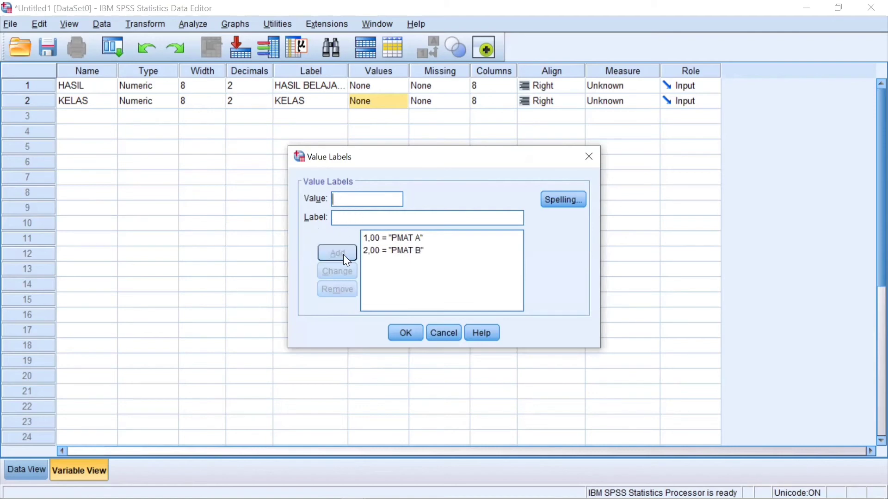
click(405, 333)
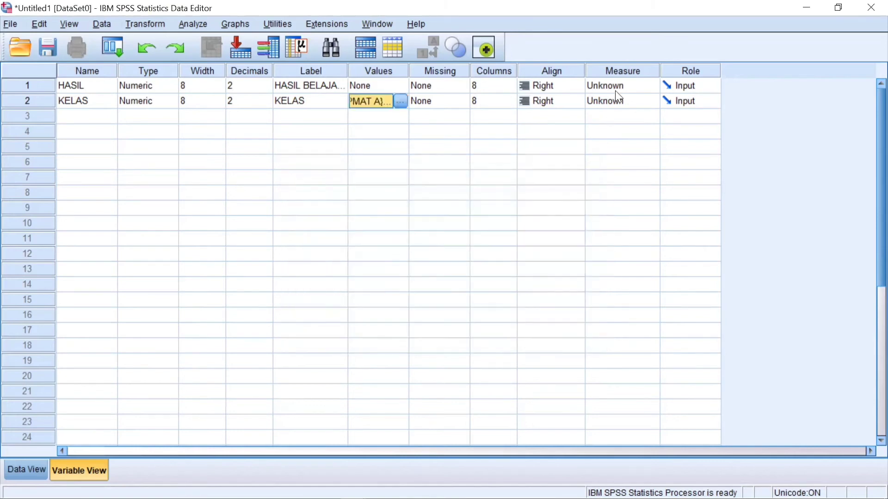
- Set the measurement level to Scale for HASIL and Nominal for KELAS
click(630, 91)
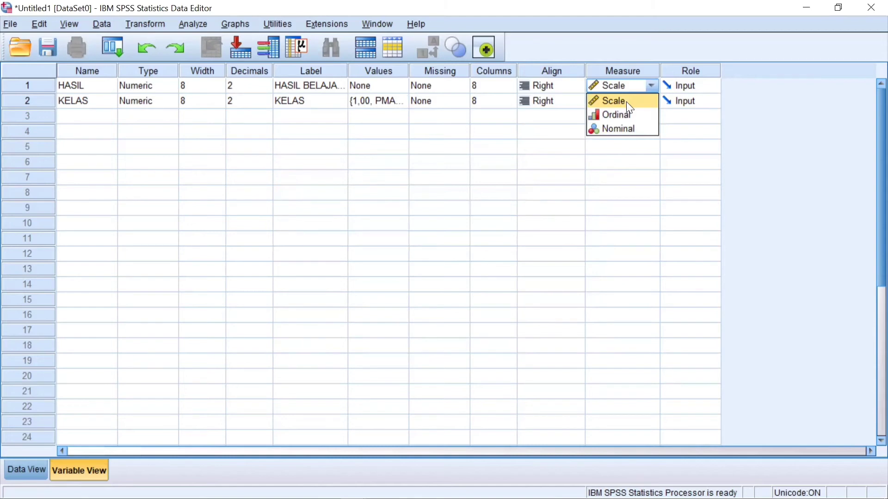
click(627, 102)
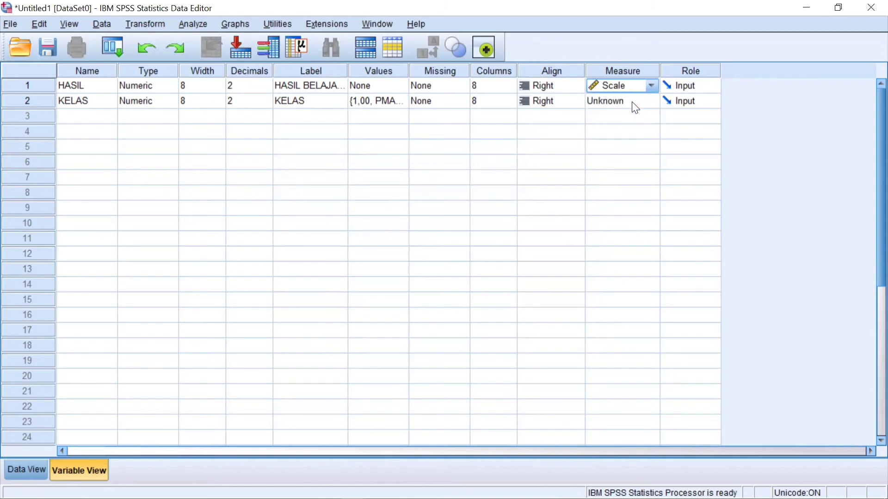
click(631, 101)
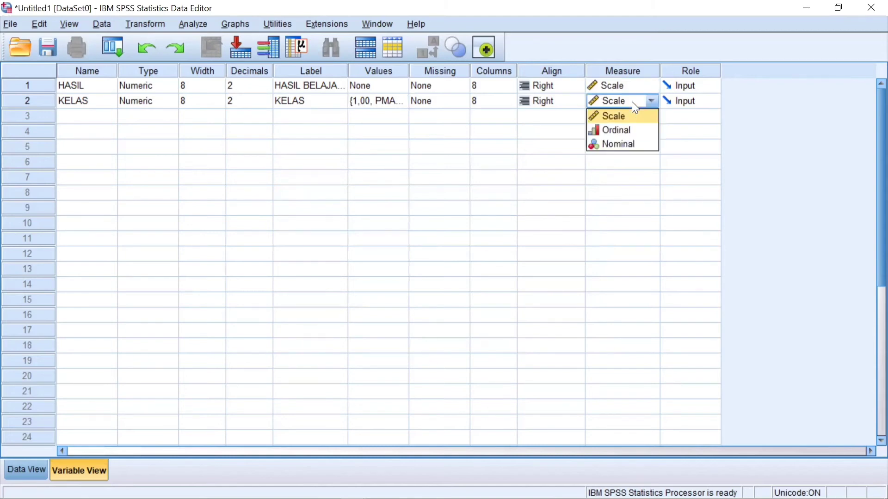
click(631, 144)
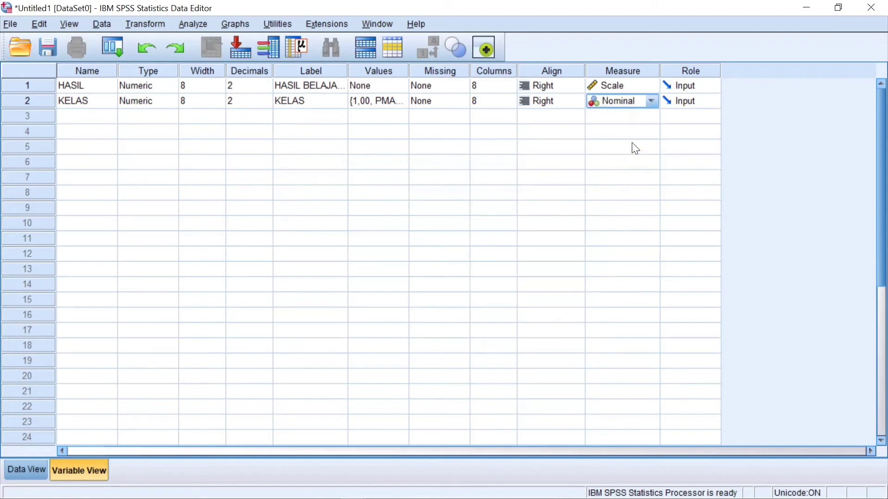
- Reduce the number of decimals to 0 for both the HASIL and KELAS variables
click(259, 85)
click(267, 83)
click(267, 89)
click(267, 88)
click(267, 89)
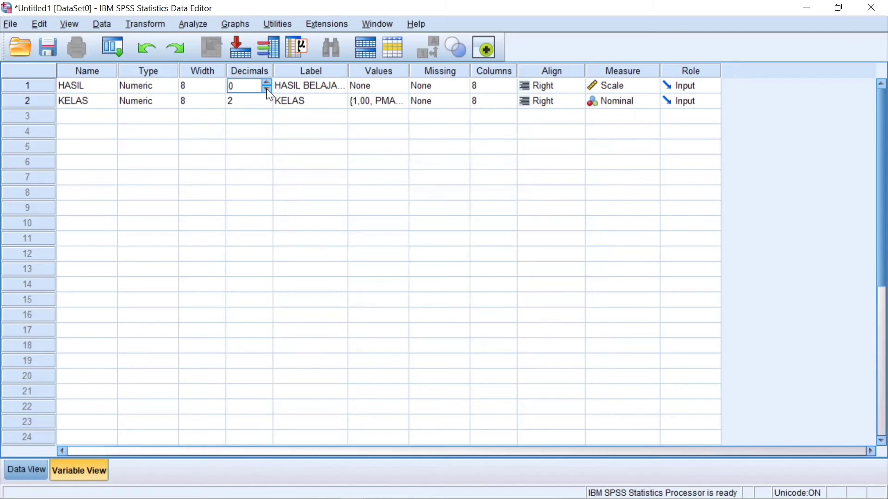
click(266, 101)
click(267, 104)
click(267, 104)
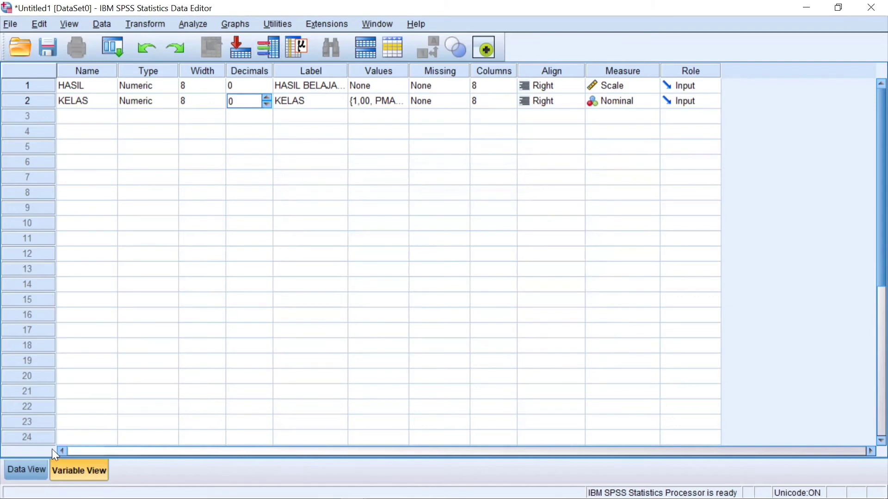
- Copy the Kelas A scores in B3:B17 of the Excel workbook CONTOH KASUS 2 into the SPSS HASIL column, starting at case 1
click(26, 468)
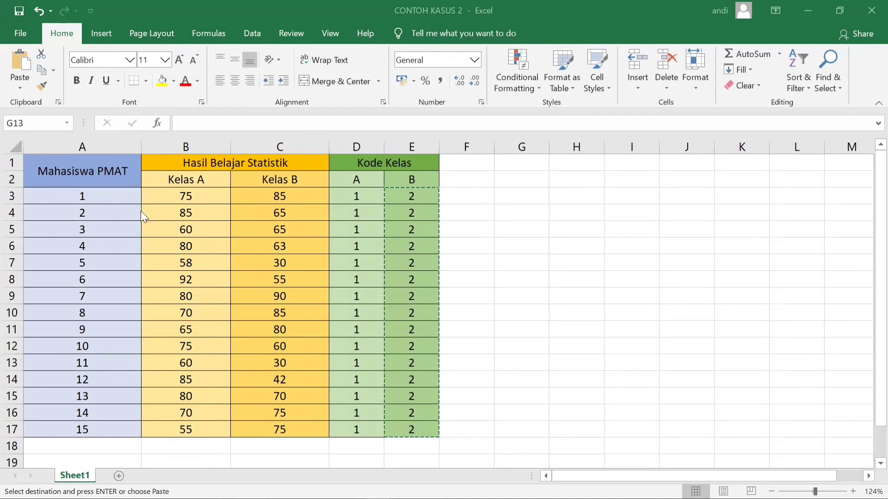
click(215, 200)
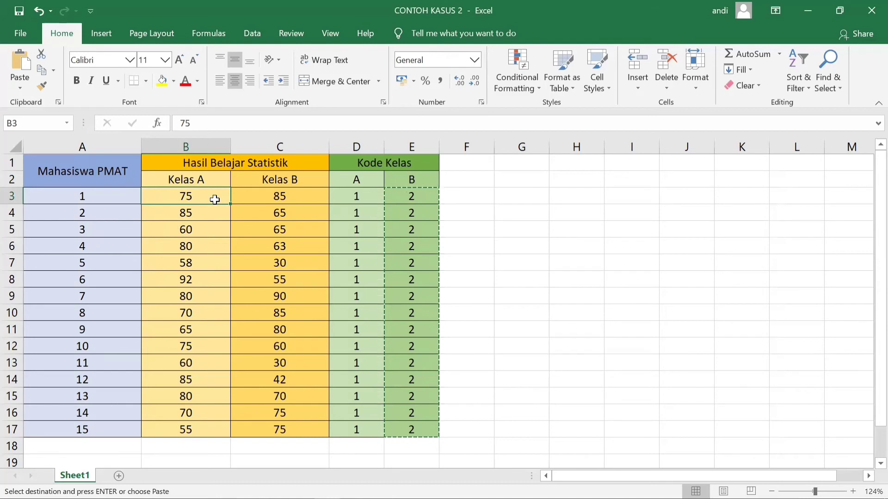
key(shift+Down)
key(shift+Down)
key(shift+Down)
key(shift+Down)
key(shift+Down)
key(shift+Down)
key(shift+Down)
key(shift+Down)
key(shift+Down)
key(shift+Down)
key(shift+Down)
key(shift+Down)
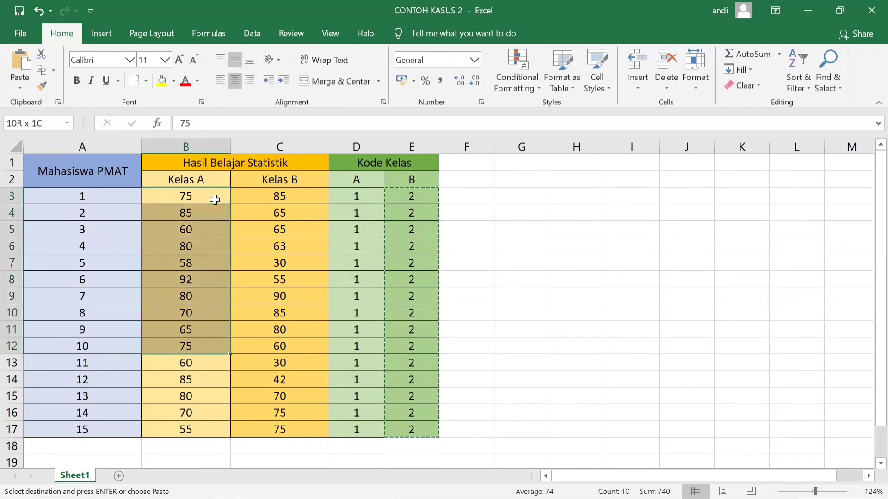
key(shift+Down)
key(shift+Down)
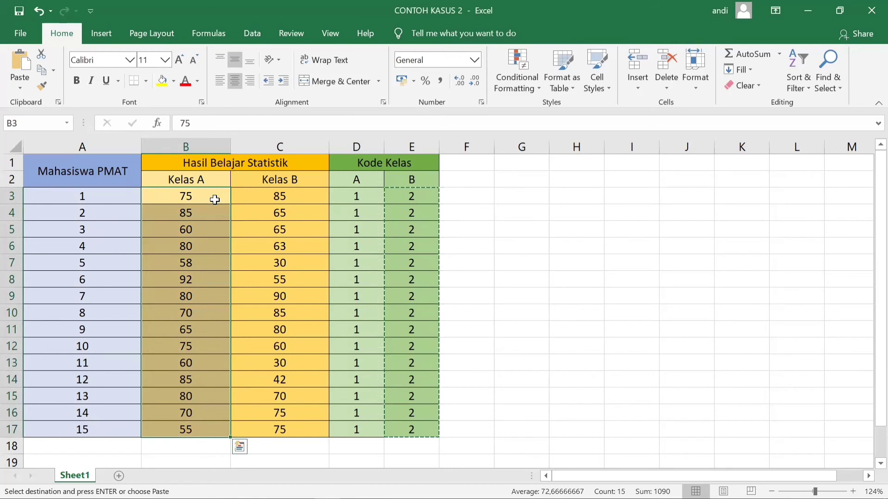
key(ctrl+c)
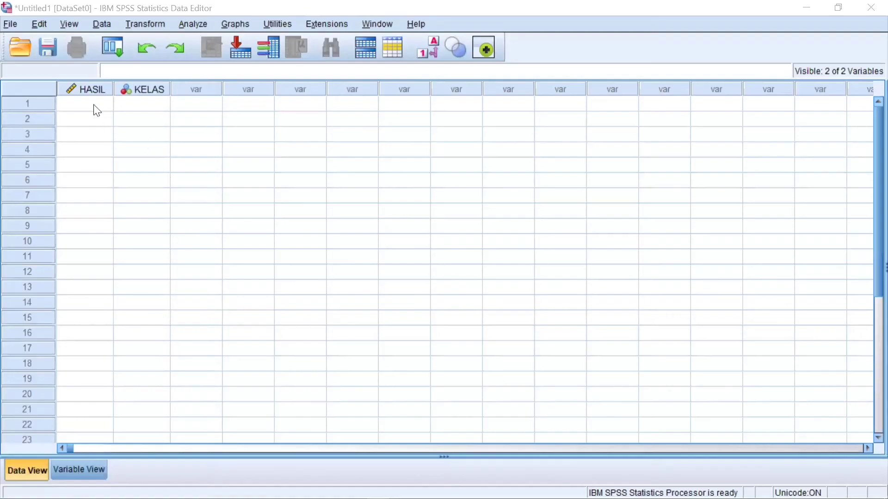
click(96, 107)
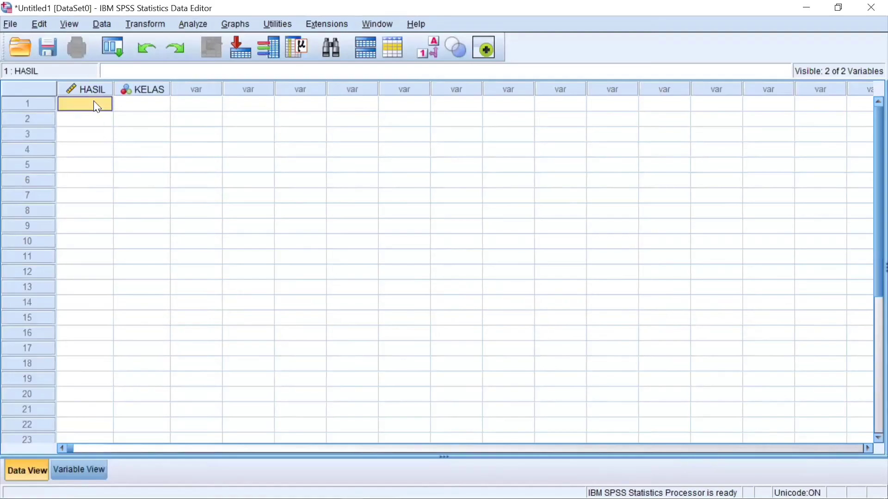
key(ctrl+v)
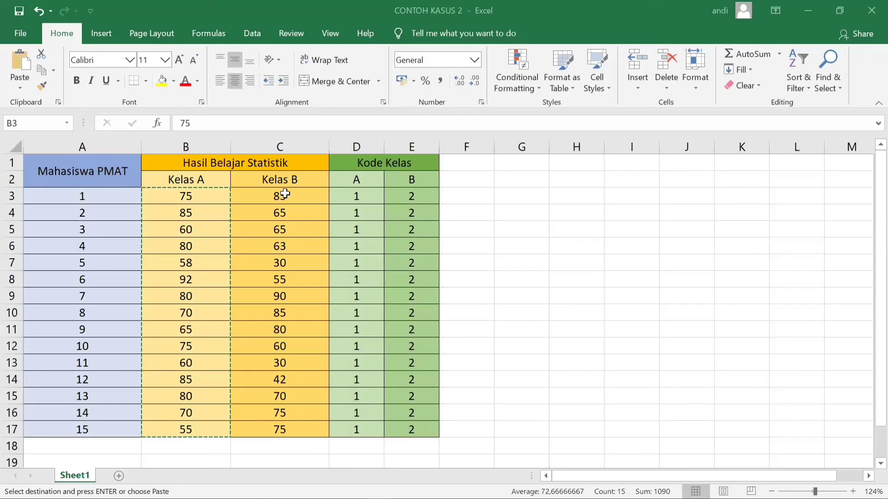
- Copy the Kelas B scores in C3:C17 of the Excel sheet into the SPSS HASIL column, starting at case 16
click(285, 194)
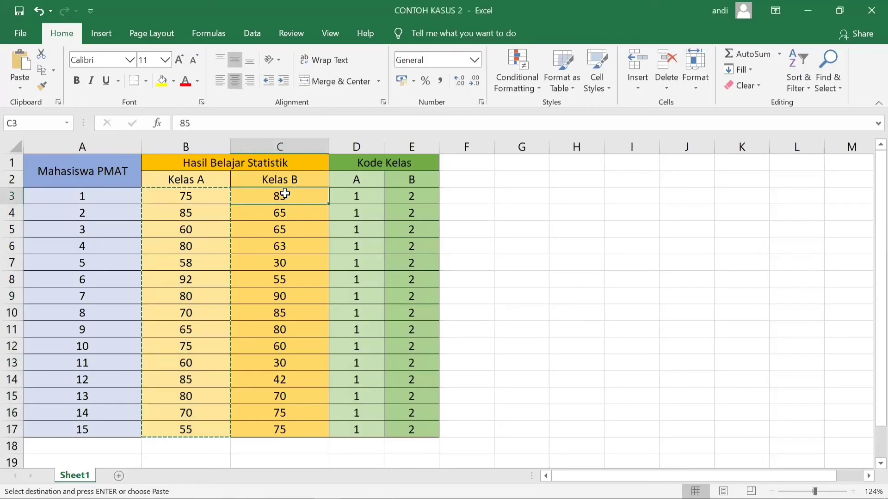
key(shift+Down)
key(shift+Down)
key(shift+Down)
key(shift+Down)
key(shift+Down)
key(shift+Down)
key(shift+Down)
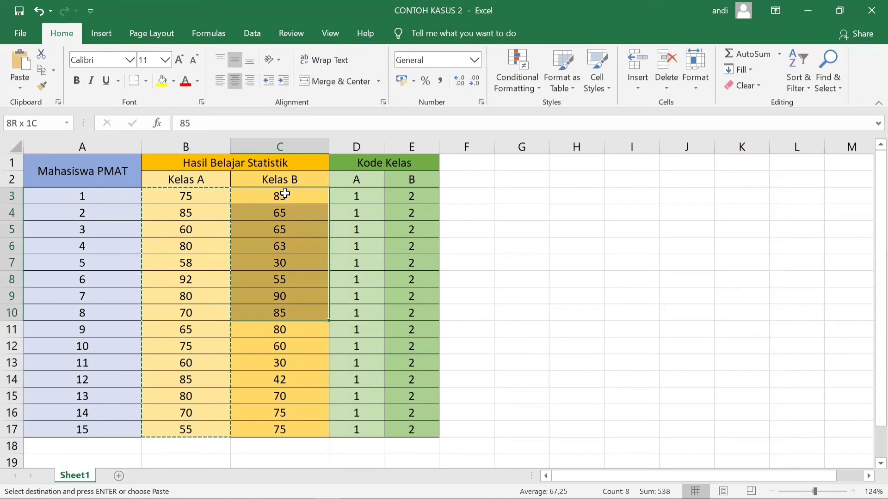
key(ctrl+shift+Down)
key(ctrl+c)
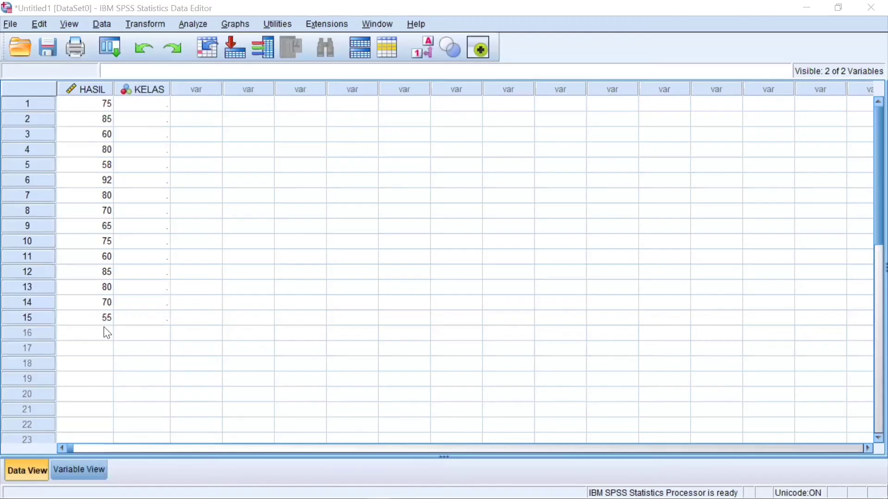
click(106, 332)
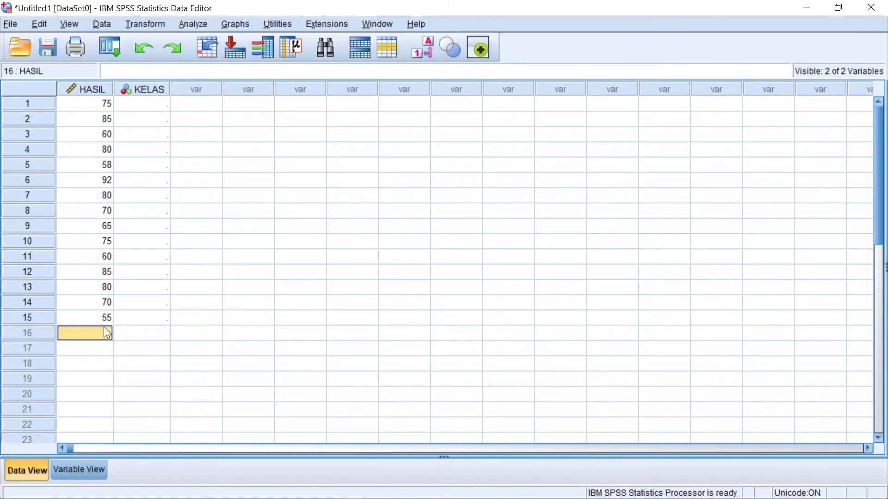
key(ctrl+v)
- Copy the class A codes in D3:D17 of the Excel sheet into the SPSS KELAS column, starting at case 1
click(154, 89)
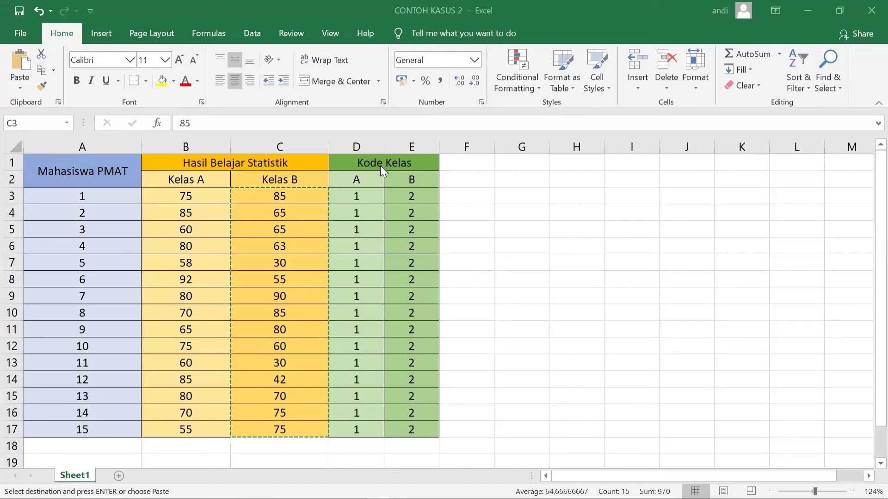
click(368, 194)
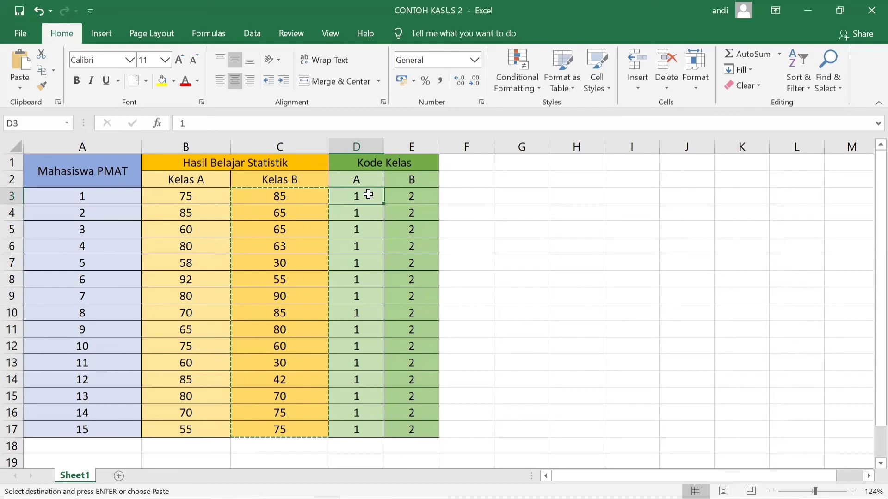
key(shift+Down)
key(shift+Down)
key(shift+Down)
key(shift+Down)
key(shift+Down)
key(shift+Down)
key(shift+Down)
key(shift+Down)
key(shift+Down)
key(shift+Down)
key(shift+Down)
key(shift+Down)
key(shift+Down)
key(shift+Down)
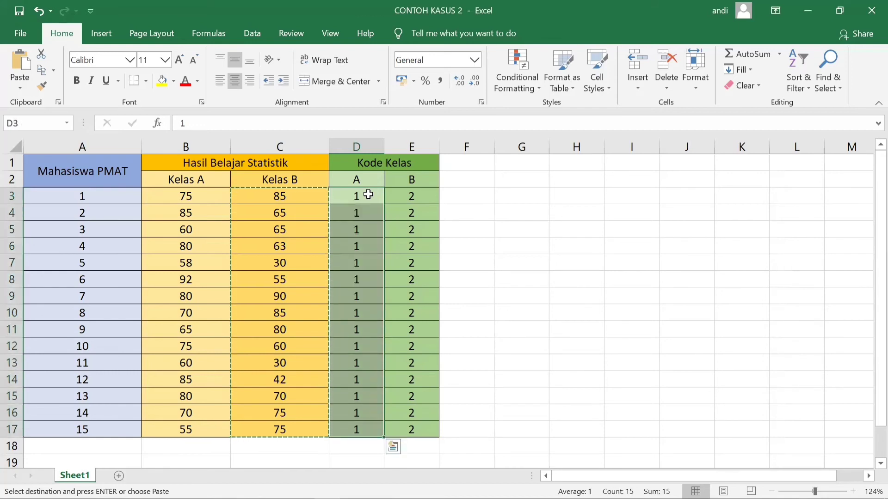
key(ctrl+c)
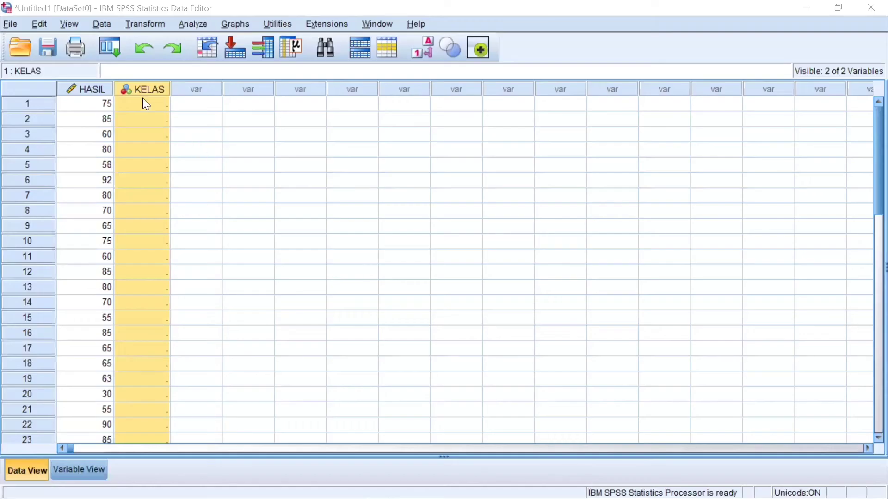
click(146, 104)
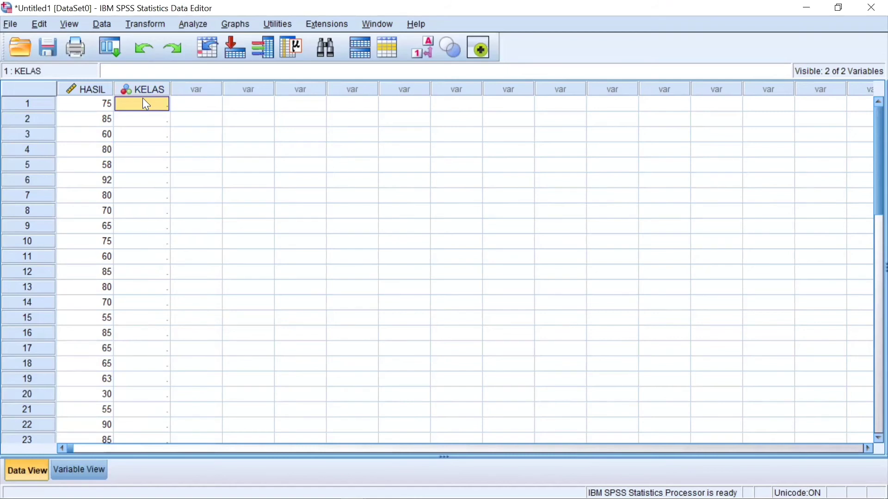
key(ctrl+v)
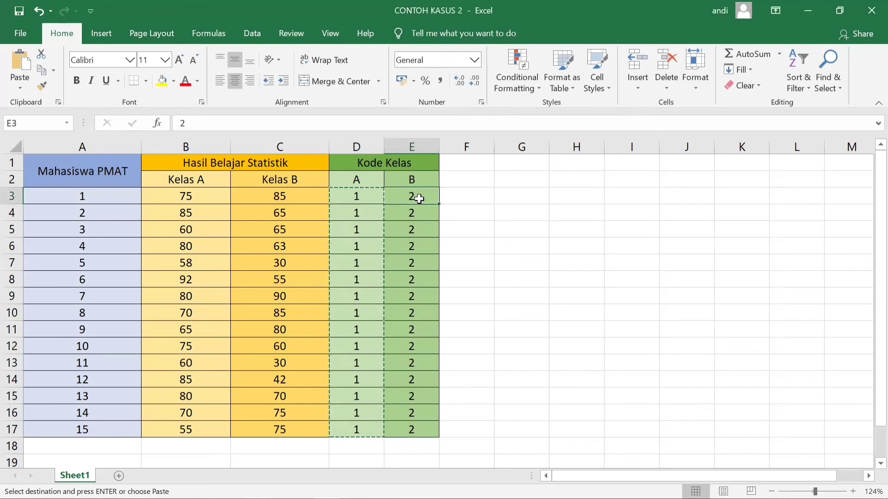
- Copy the class B codes in E3:E17 of the Excel sheet into the SPSS KELAS column, starting at case 16
key(shift+Down)
key(shift+Down)
key(shift+Down)
key(shift+Down)
key(shift+Down)
key(shift+Down)
key(shift+Down)
key(shift+Down)
key(shift+Down)
key(shift+Down)
key(shift+Down)
key(shift+Down)
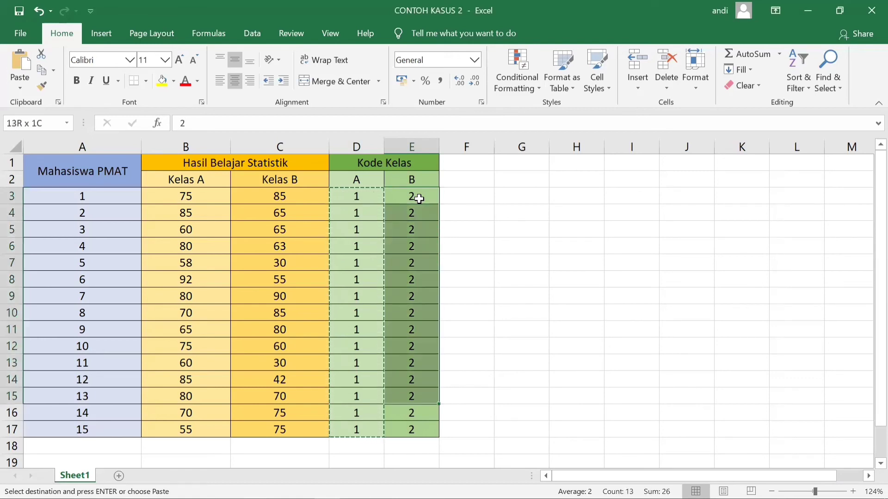
key(shift+Down)
key(shift+Down)
key(ctrl+c)
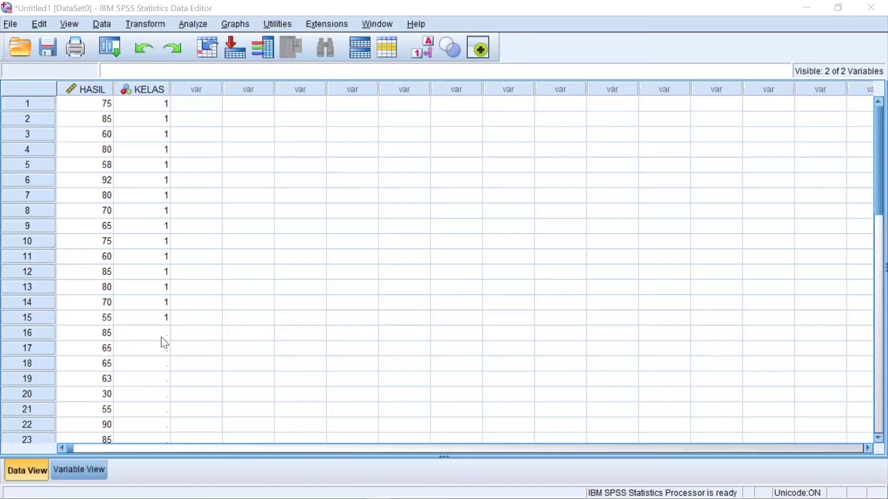
click(162, 337)
key(ctrl+v)
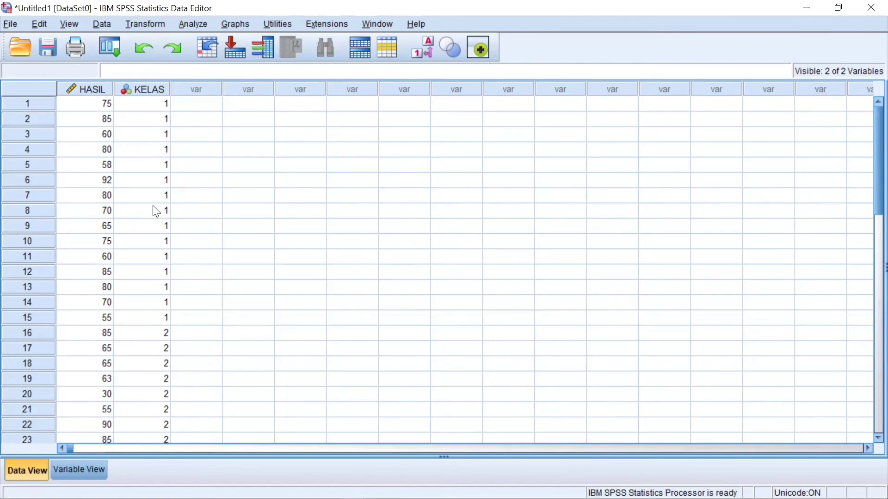
- Set up an Explore analysis with HASIL as the dependent variable and KELAS as the factor
click(194, 24)
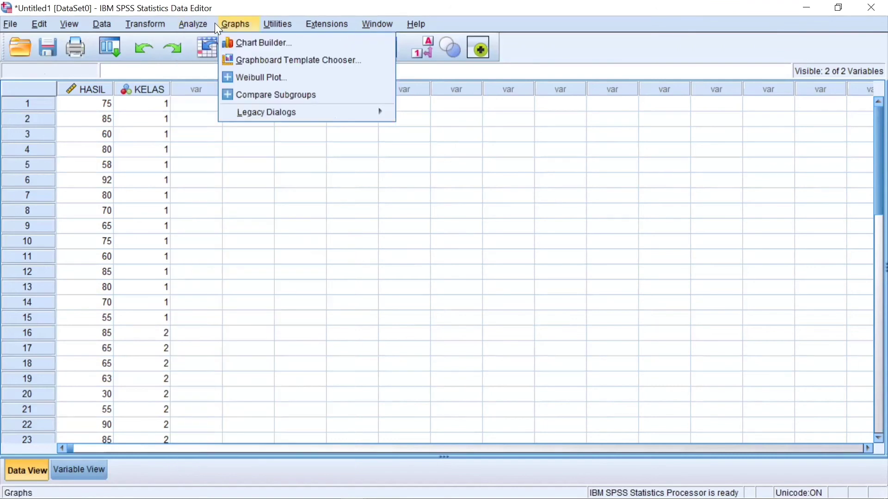
mouse_move(222, 64)
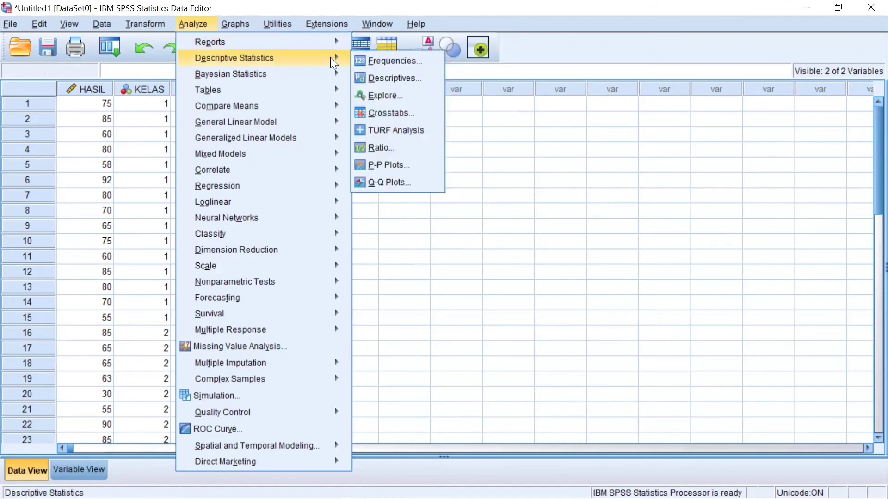
key(e)
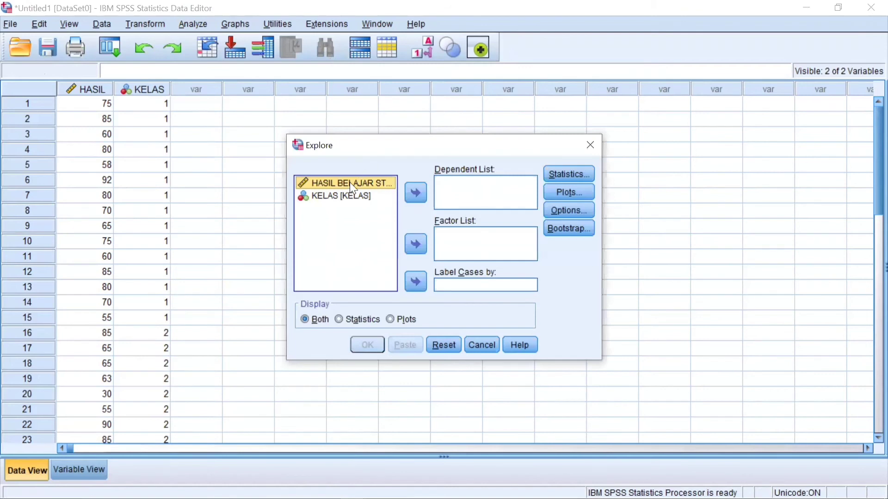
click(415, 195)
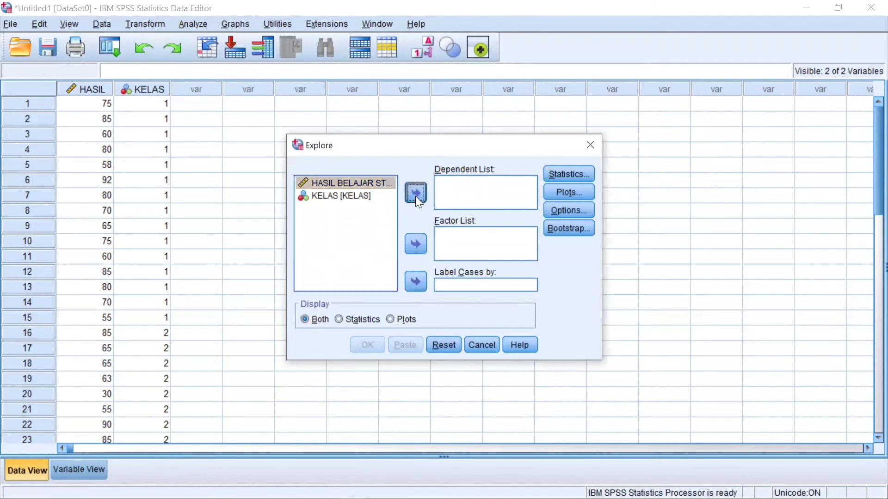
click(366, 184)
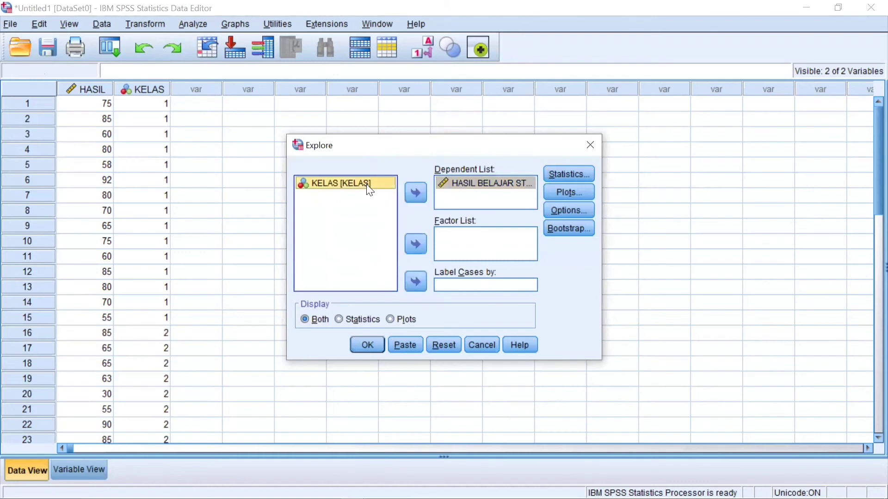
click(418, 248)
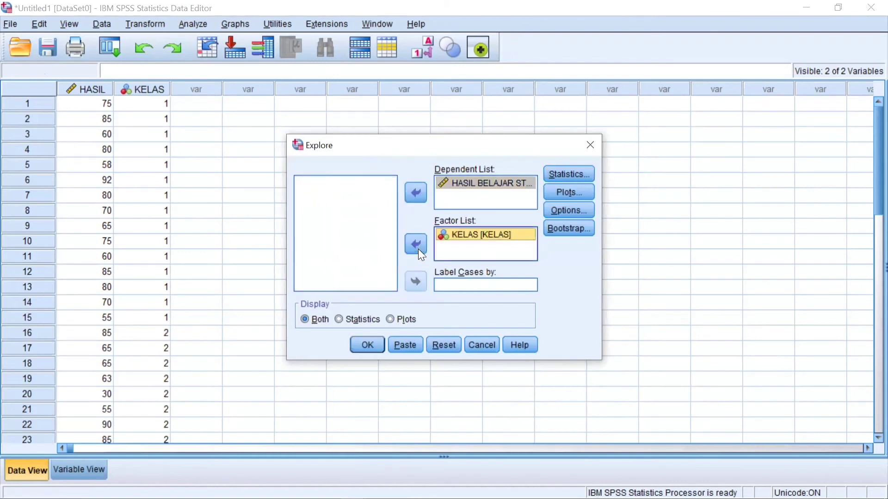
- Include normality plots with tests in the Explore analysis and run it
click(561, 190)
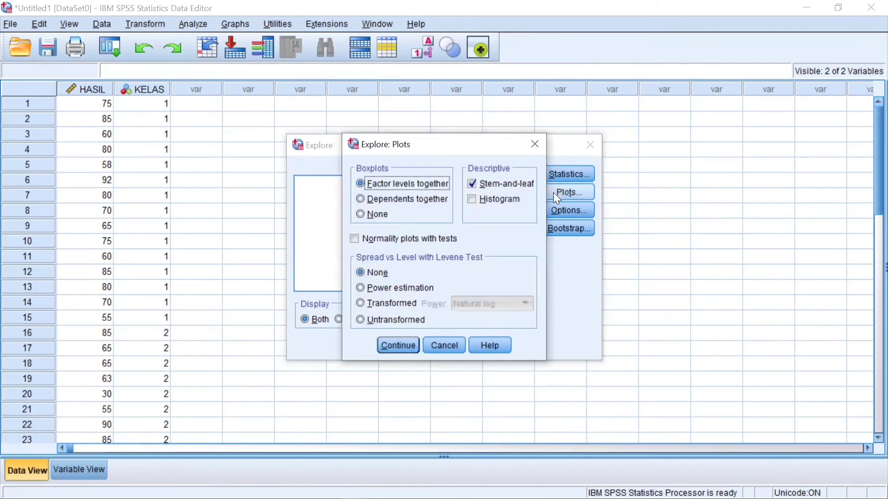
click(353, 238)
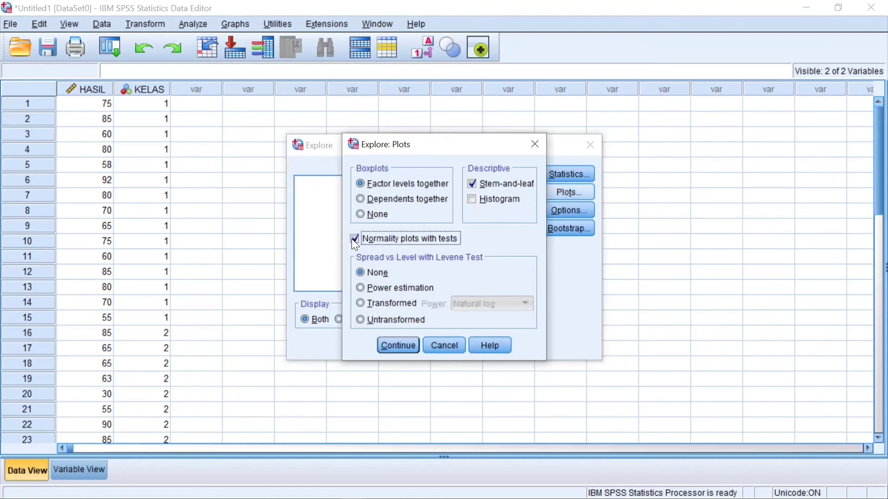
click(395, 345)
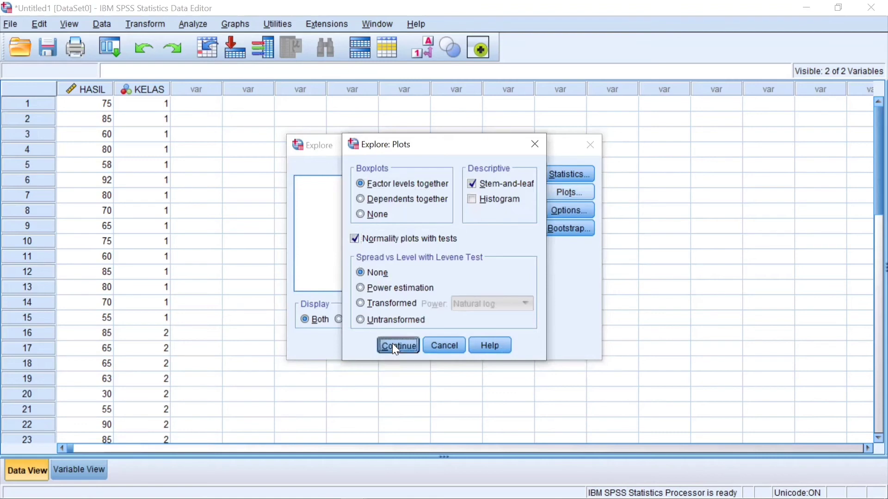
click(360, 345)
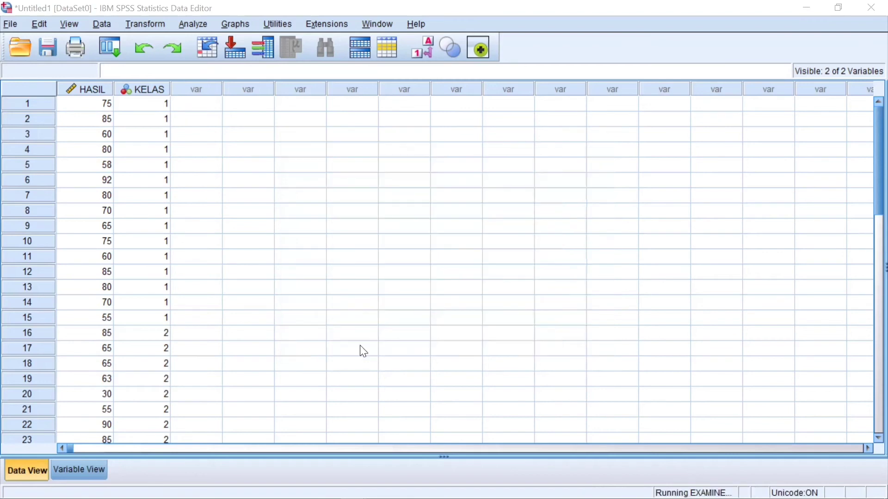